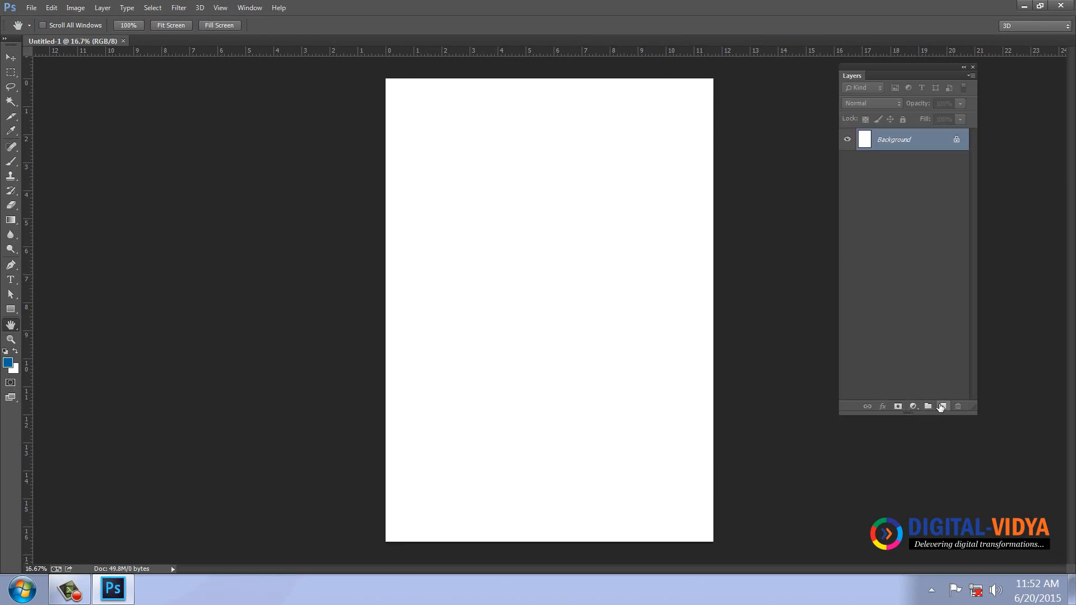
Add a new empty layer above the white Background in the portrait document.
{"action": "left_click", "coordinate": [940, 406]}
Fill the new layer with white, hide Background, and rename the layer 'Backgkground'.
{"action": "key", "text": "ctrl+BackSpace"}
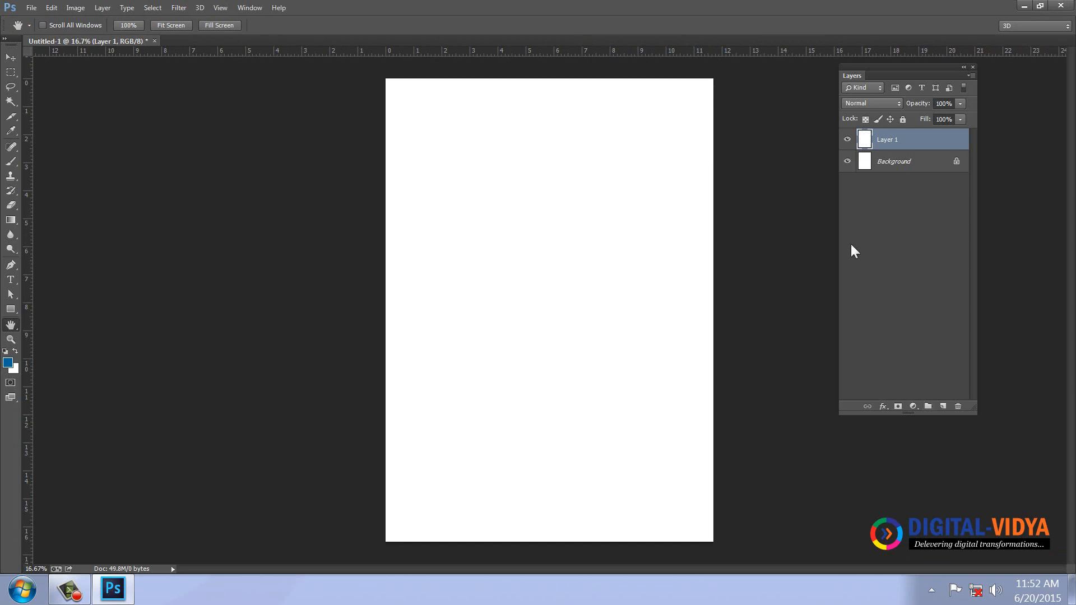
{"action": "left_click", "coordinate": [847, 160]}
{"action": "double_click", "coordinate": [887, 140]}
{"action": "type", "text": "Backg"}
{"action": "type", "text": "kgrou"}
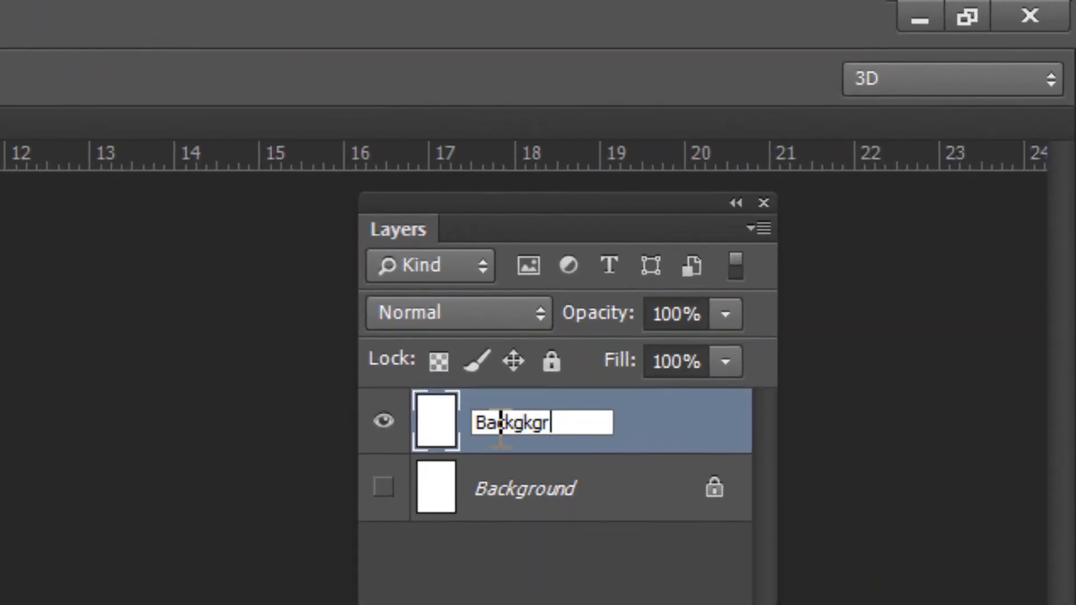
{"action": "type", "text": "nd"}
{"action": "key", "text": "Return"}
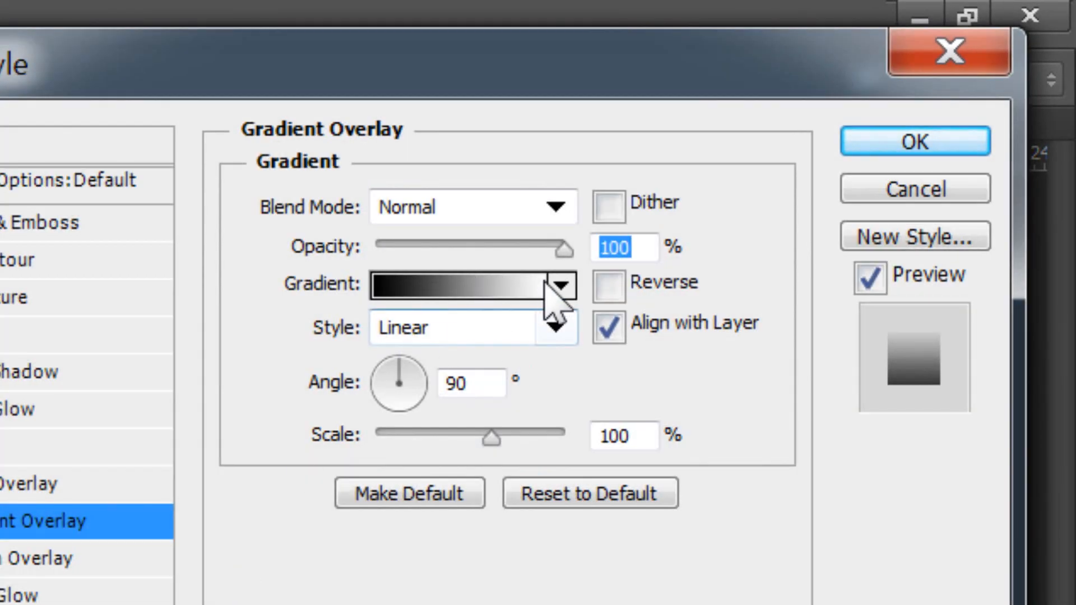
Give the Backgkground layer a Gradient Overlay at 25% opacity.
{"action": "left_click_drag", "start_coordinate": [564, 251], "coordinate": [380, 250]}
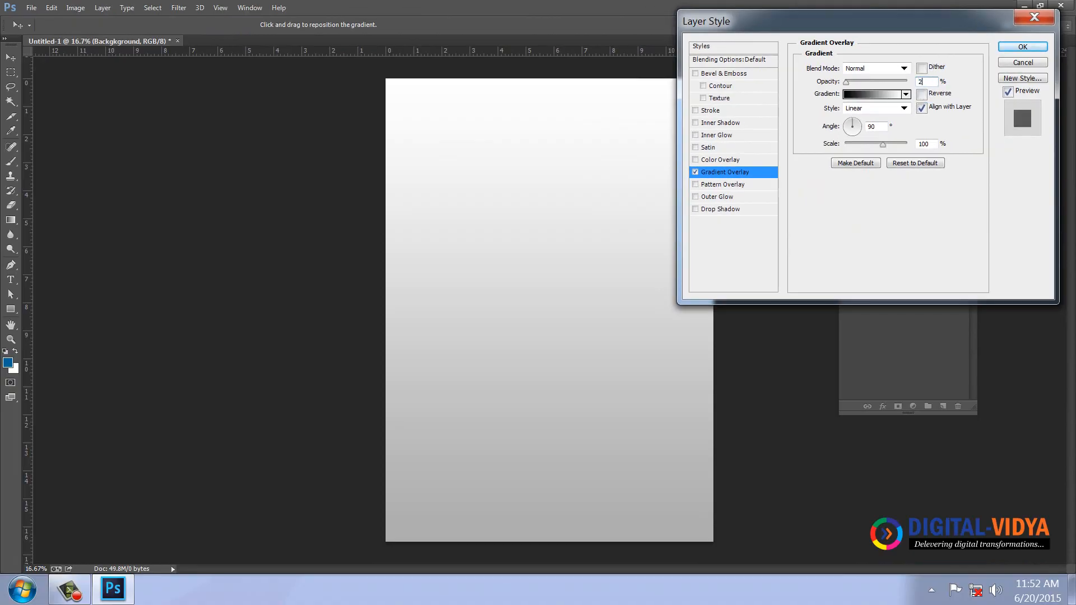
{"action": "type", "text": "5"}
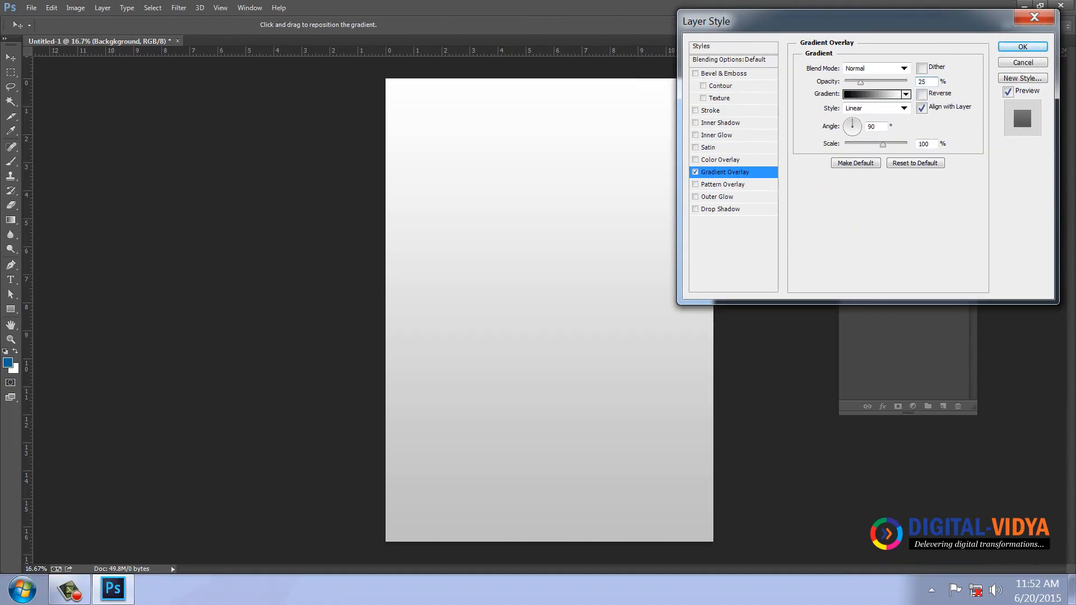
{"action": "key", "text": "Return"}
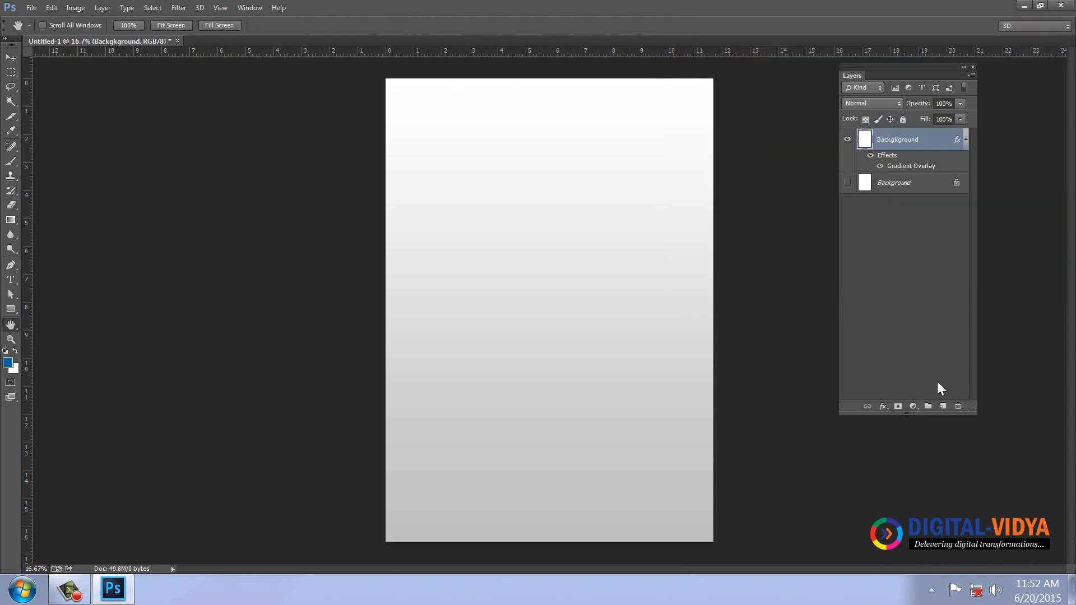
On a new layer, create a white 9.5 in × 4.5 in rectangle with the Rectangle tool.
{"action": "left_click", "coordinate": [944, 407]}
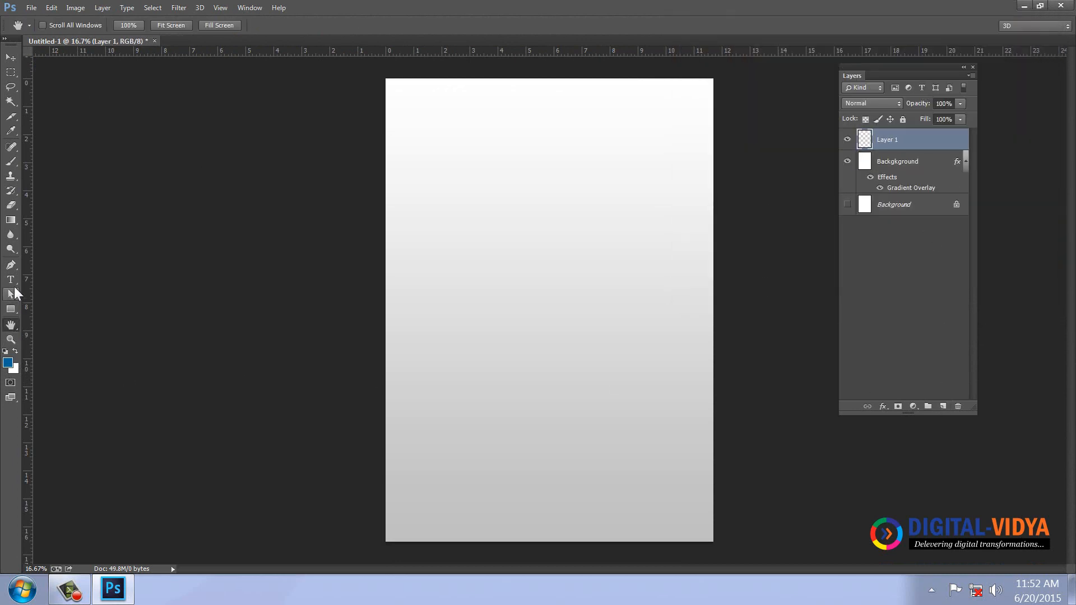
{"action": "left_click", "coordinate": [10, 308]}
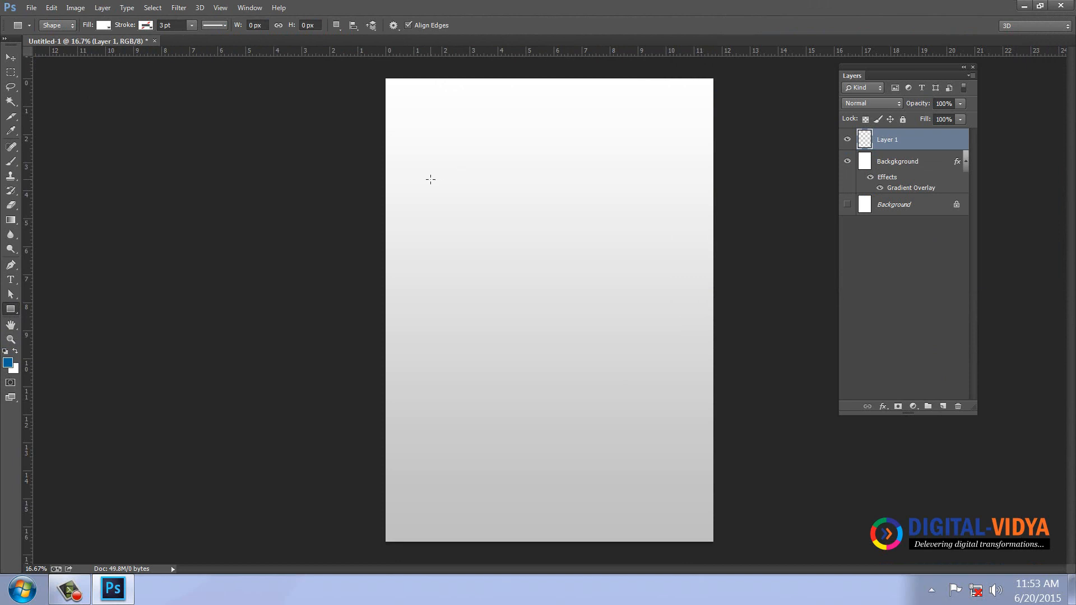
{"action": "left_click", "coordinate": [431, 179]}
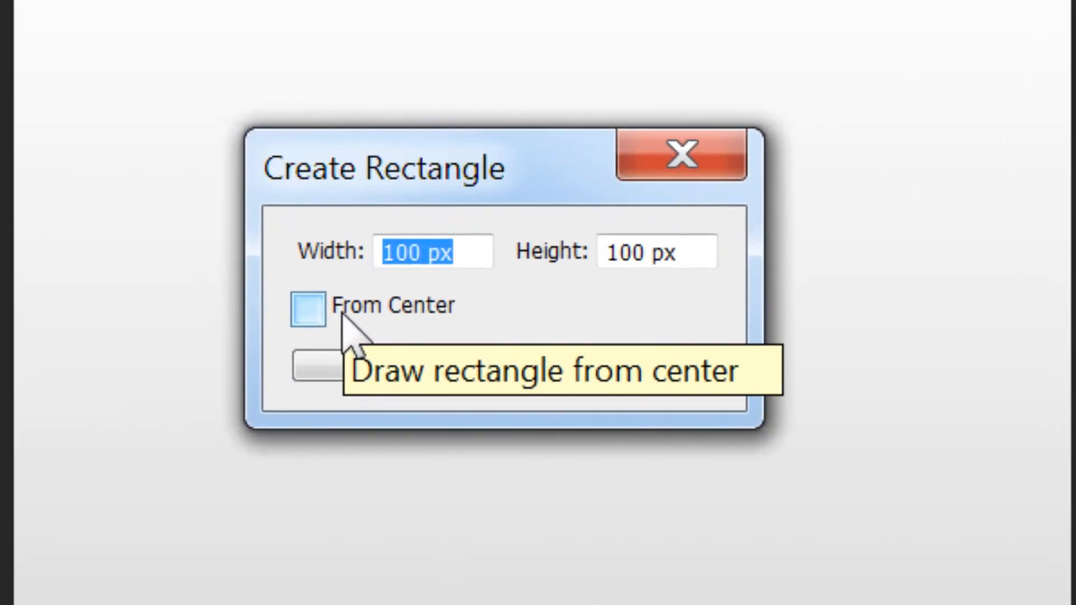
{"action": "type", "text": "9.5 "}
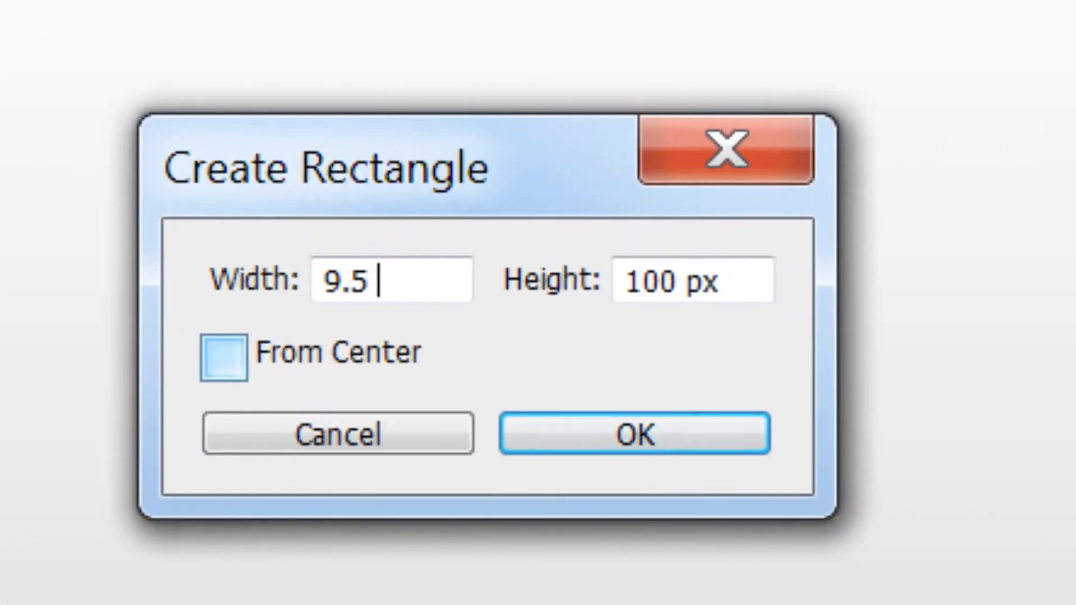
{"action": "type", "text": "in"}
{"action": "key", "text": "Tab"}
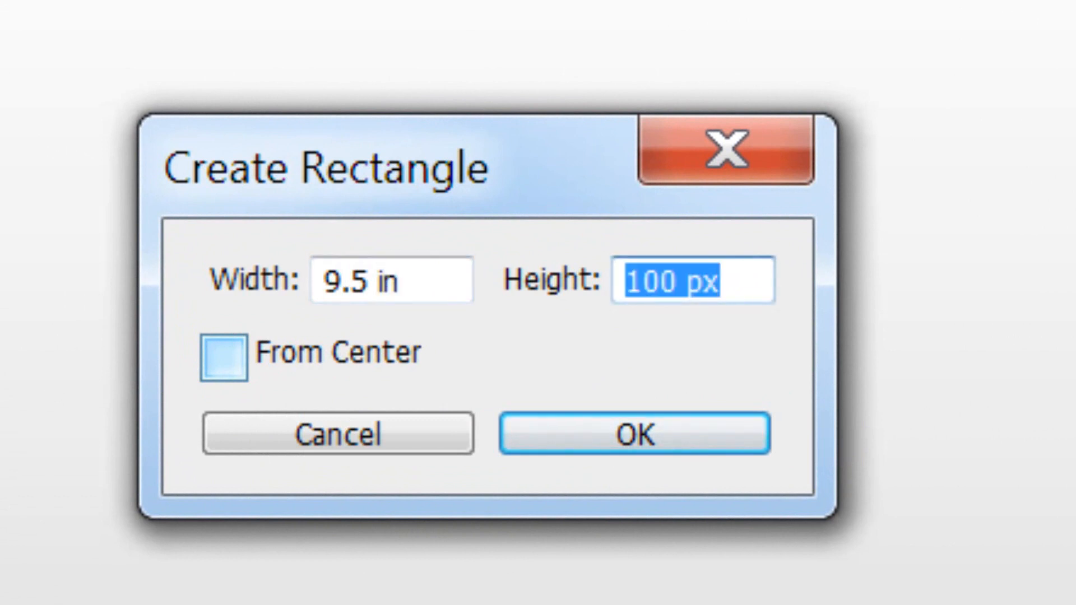
{"action": "type", "text": "4.5"}
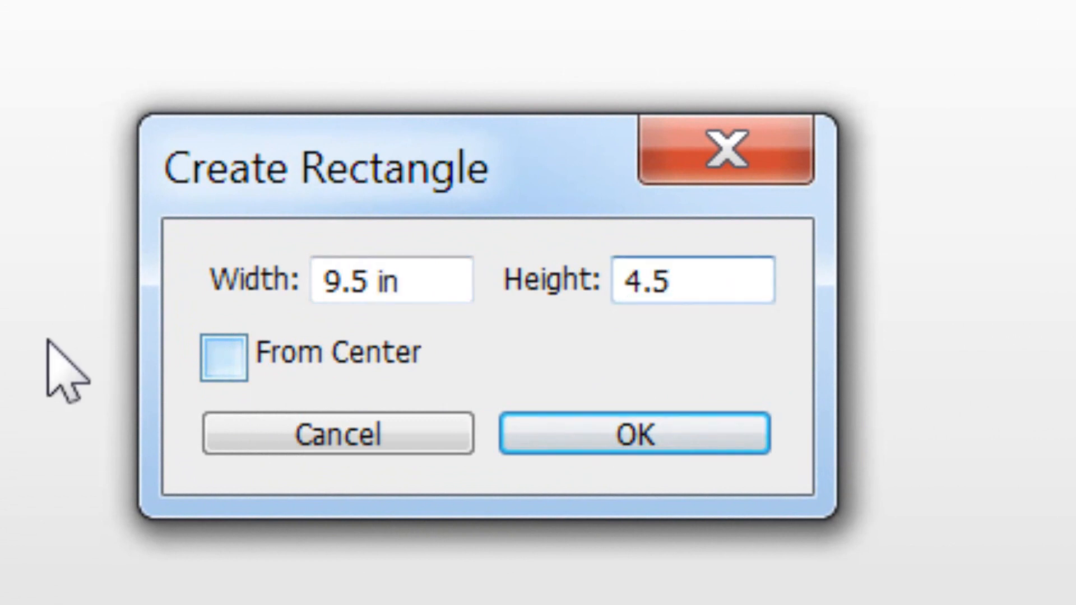
{"action": "left_click", "coordinate": [617, 434]}
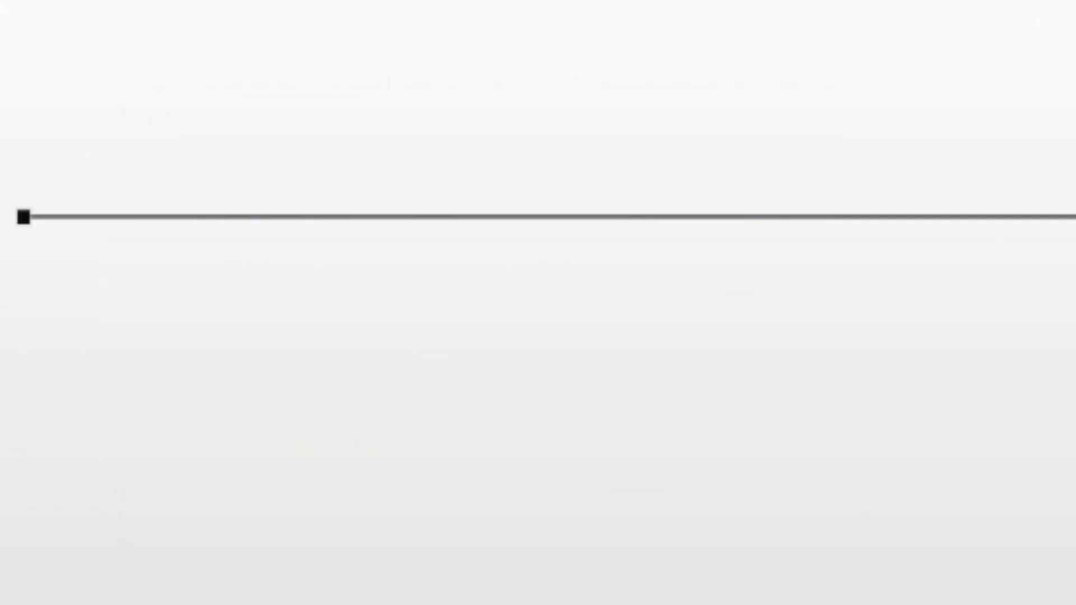
{"action": "left_click", "coordinate": [207, 297]}
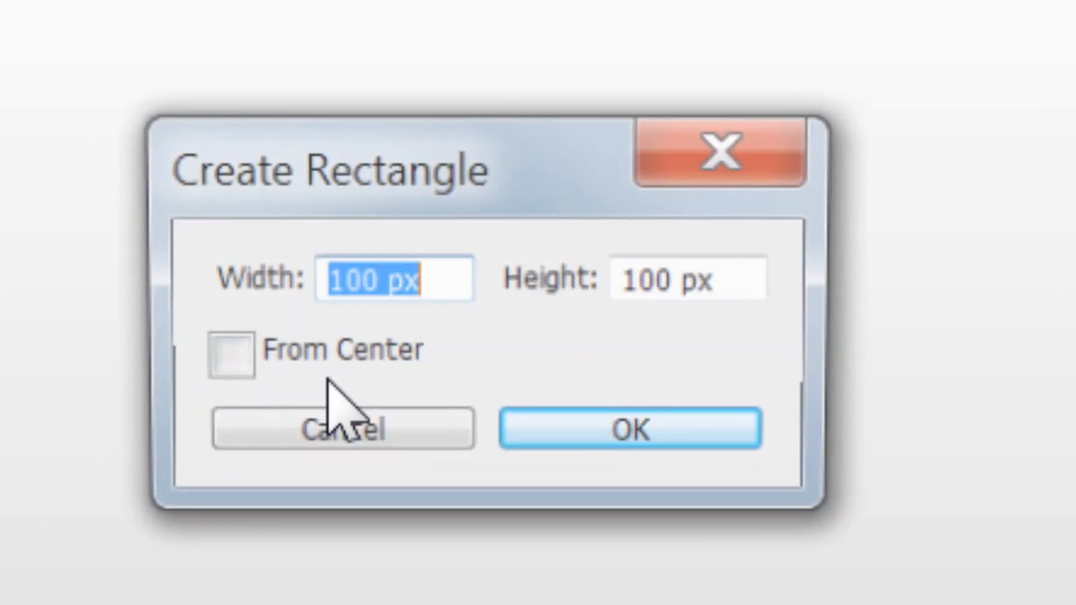
{"action": "type", "text": "9"}
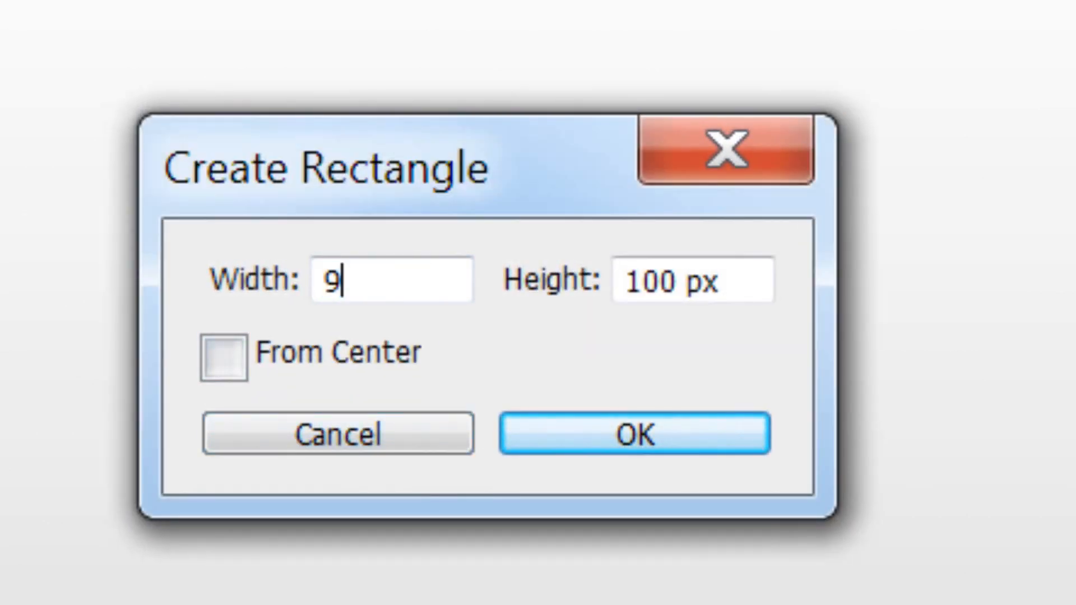
{"action": "type", "text": ".5 in"}
{"action": "key", "text": "Tab"}
{"action": "type", "text": "4.5 in"}
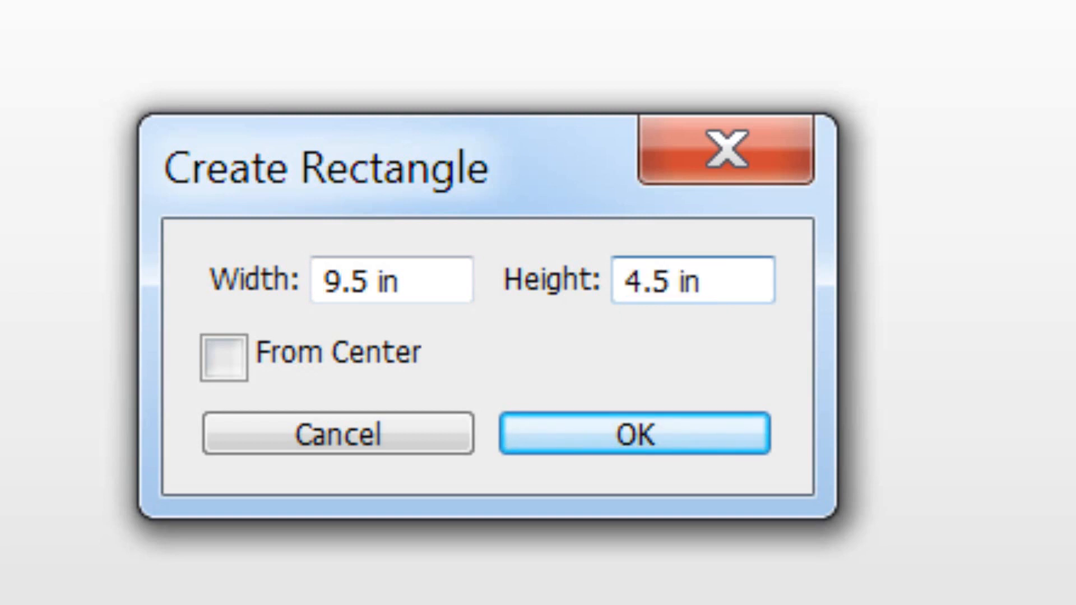
{"action": "key", "text": "Return"}
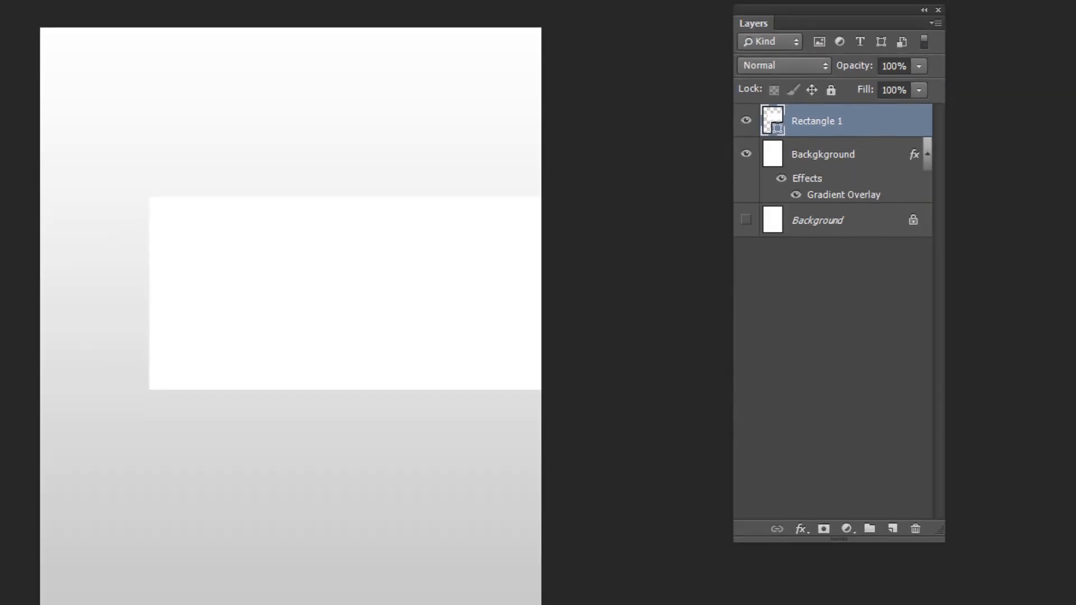
Reposition the white rectangle and add two vertical and two horizontal inset margin guides.
{"action": "left_click_drag", "start_coordinate": [370, 338], "coordinate": [324, 323]}
{"action": "key", "text": "ctrl+plus"}
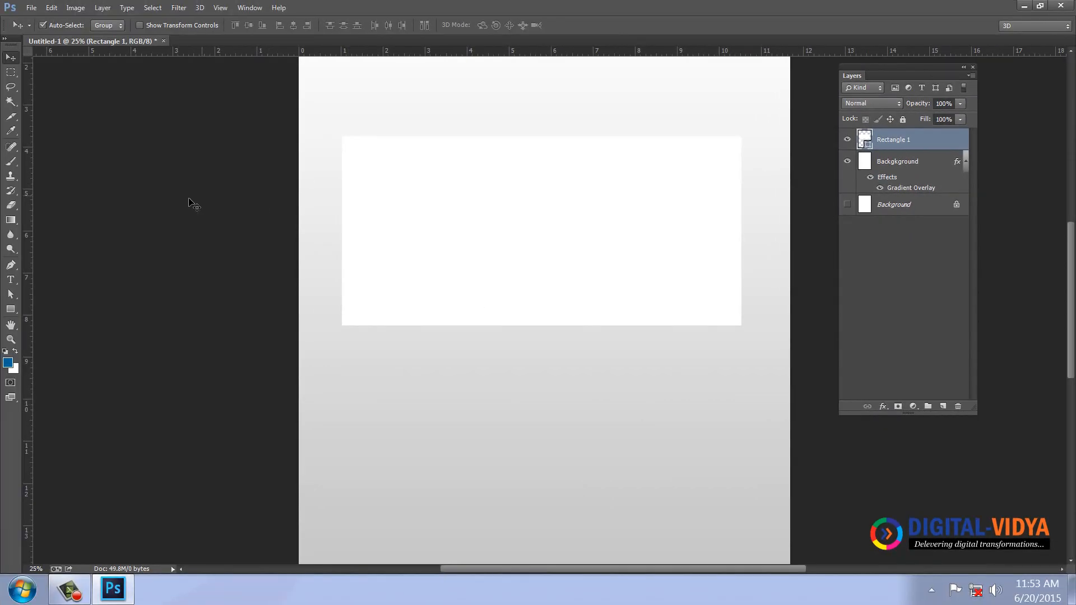
{"action": "left_click_drag", "start_coordinate": [29, 175], "coordinate": [355, 161]}
{"action": "left_click_drag", "start_coordinate": [455, 51], "coordinate": [459, 150]}
{"action": "left_click_drag", "start_coordinate": [31, 111], "coordinate": [727, 111]}
{"action": "left_click_drag", "start_coordinate": [579, 82], "coordinate": [576, 312]}
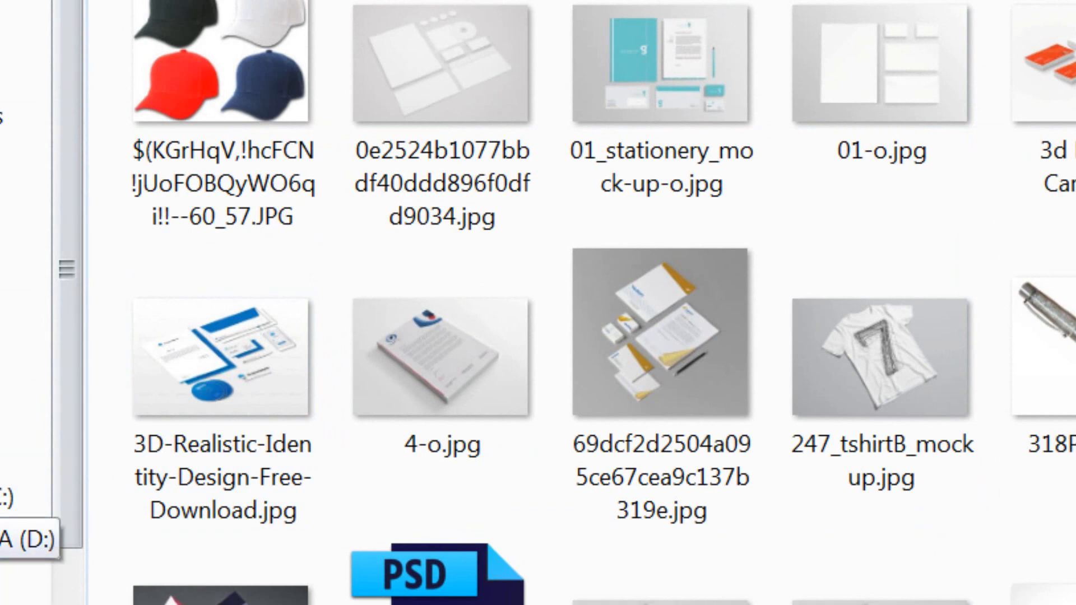
Bring the Digital-Vidya logo from drive D's mylogos folder onto the card, undoing the wrong logo.
{"action": "left_click", "coordinate": [23, 540]}
{"action": "scroll", "coordinate": [538, 168], "scroll_direction": "down", "scroll_amount": 5}
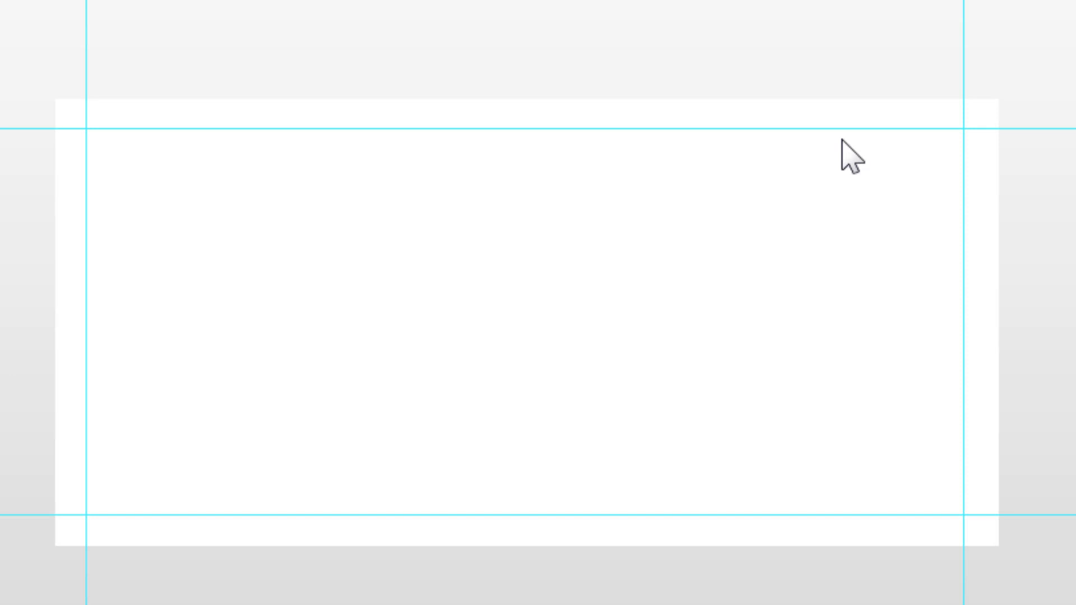
{"action": "left_click_drag", "start_coordinate": [840, 140], "coordinate": [551, 495]}
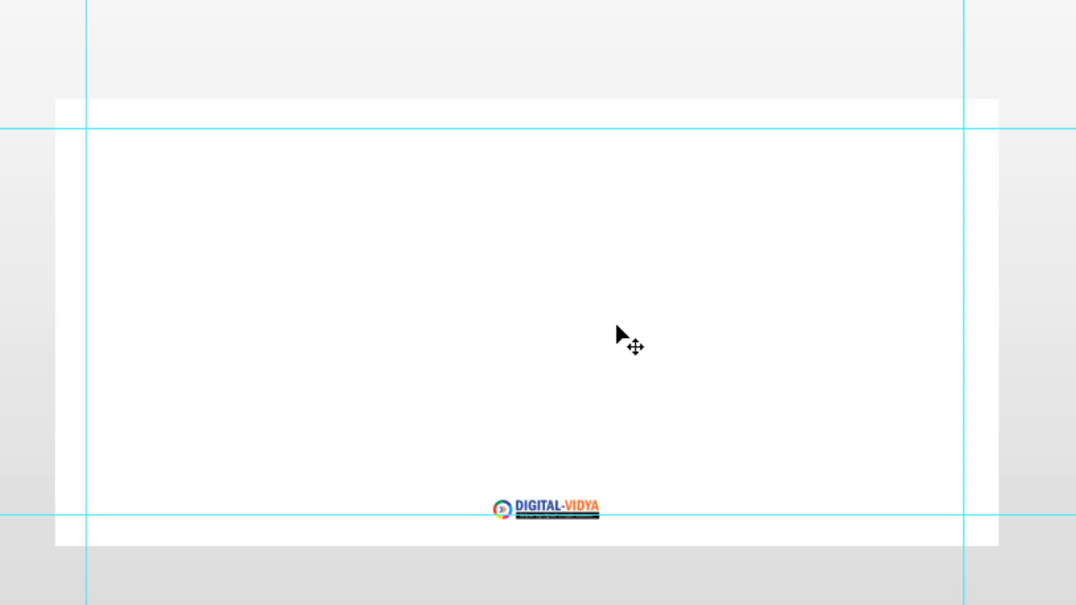
{"action": "key", "text": "ctrl+z"}
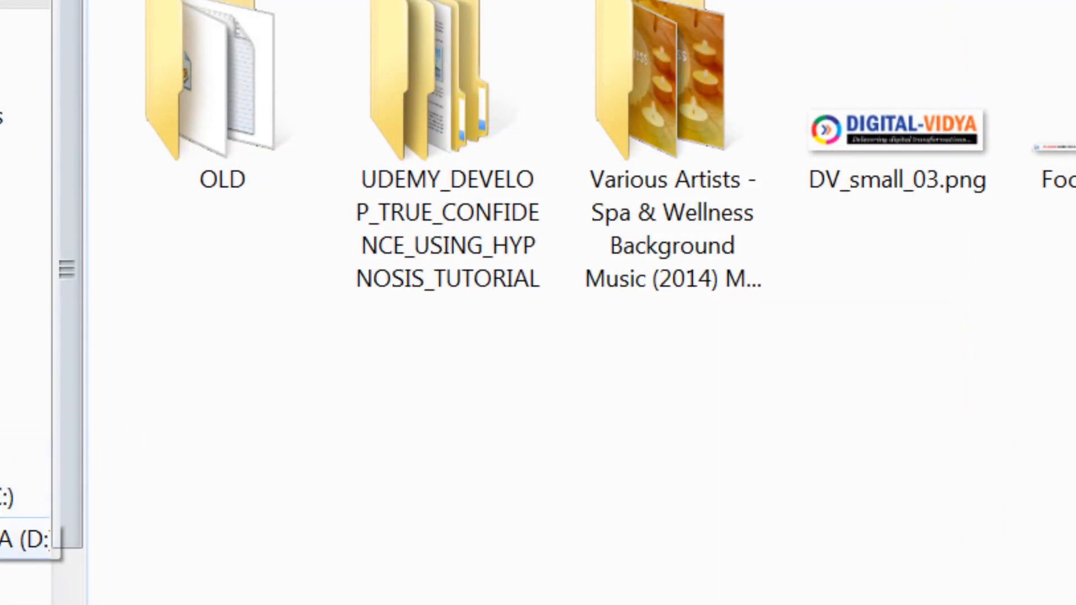
{"action": "scroll", "coordinate": [196, 353], "scroll_direction": "up", "scroll_amount": 3}
{"action": "double_click", "coordinate": [444, 144]}
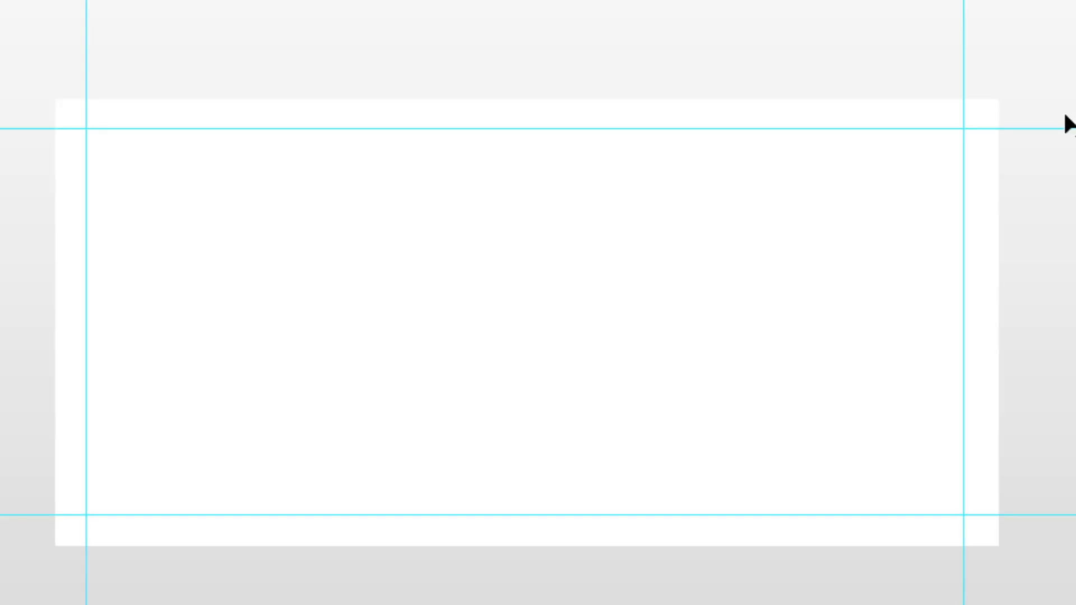
{"action": "key", "text": "ctrl+v"}
Convert the logo layer to a smart object and move it up the card.
{"action": "left_click", "coordinate": [7, 26]}
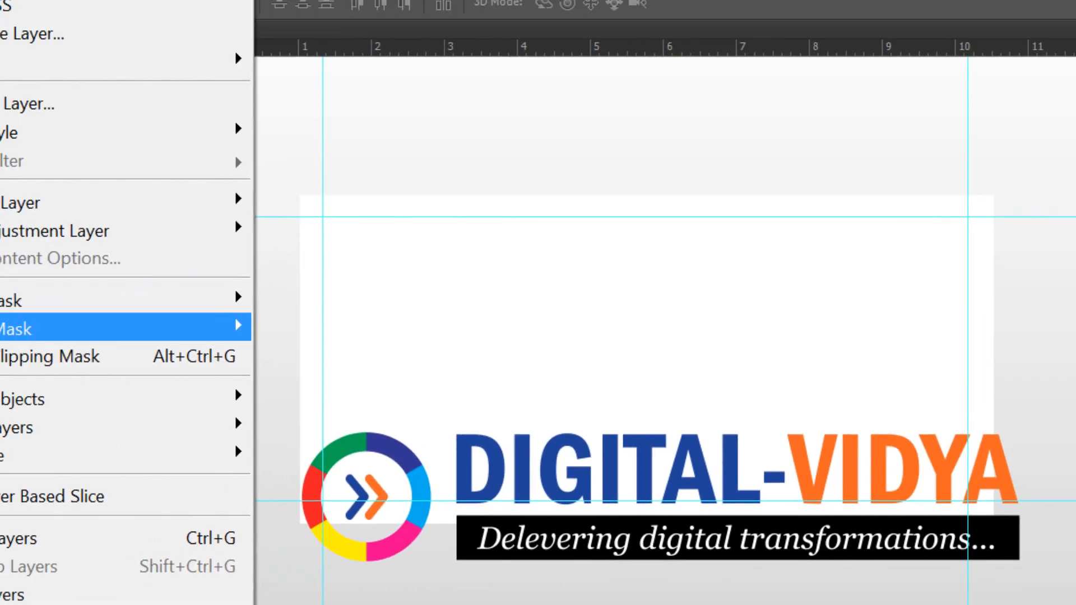
{"action": "mouse_move", "coordinate": [87, 406]}
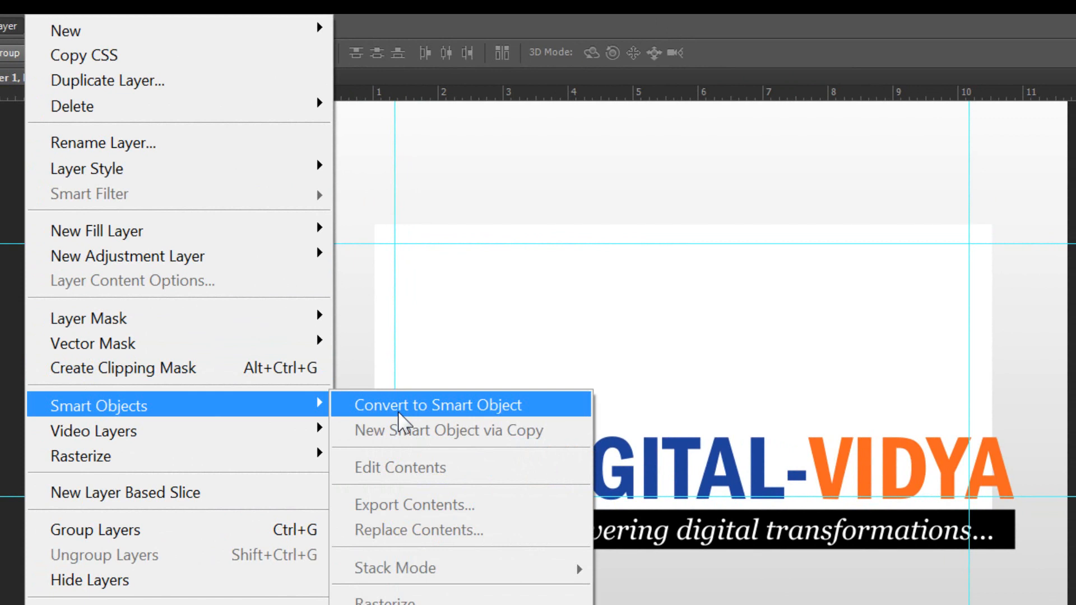
{"action": "left_click", "coordinate": [399, 414]}
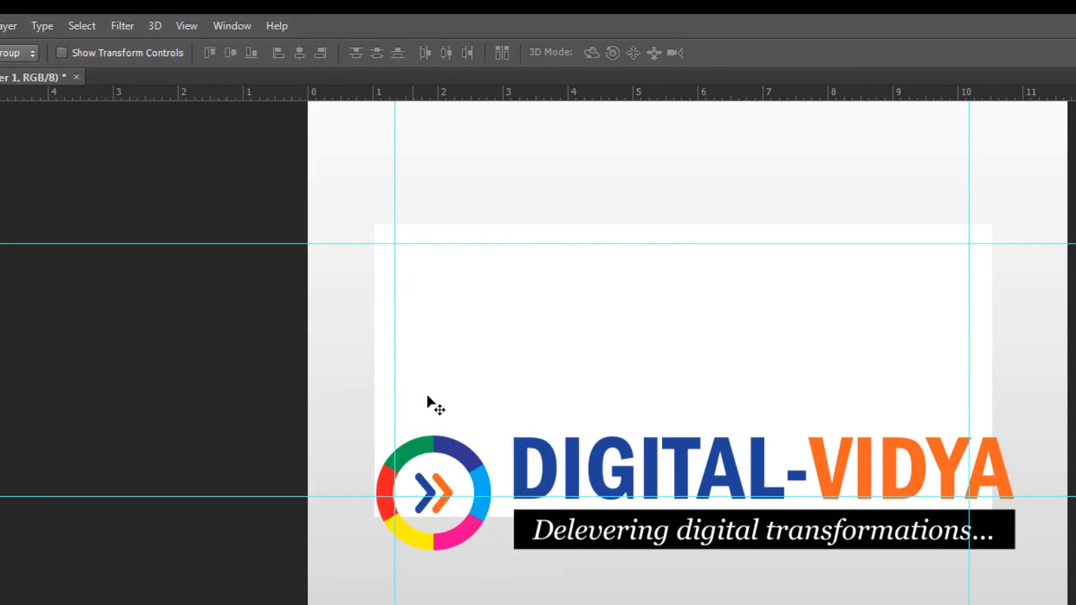
{"action": "left_click_drag", "start_coordinate": [463, 445], "coordinate": [455, 354]}
Scale the logo to 25% with linked width and height and place it in the top-left guide corner.
{"action": "key", "text": "ctrl+t"}
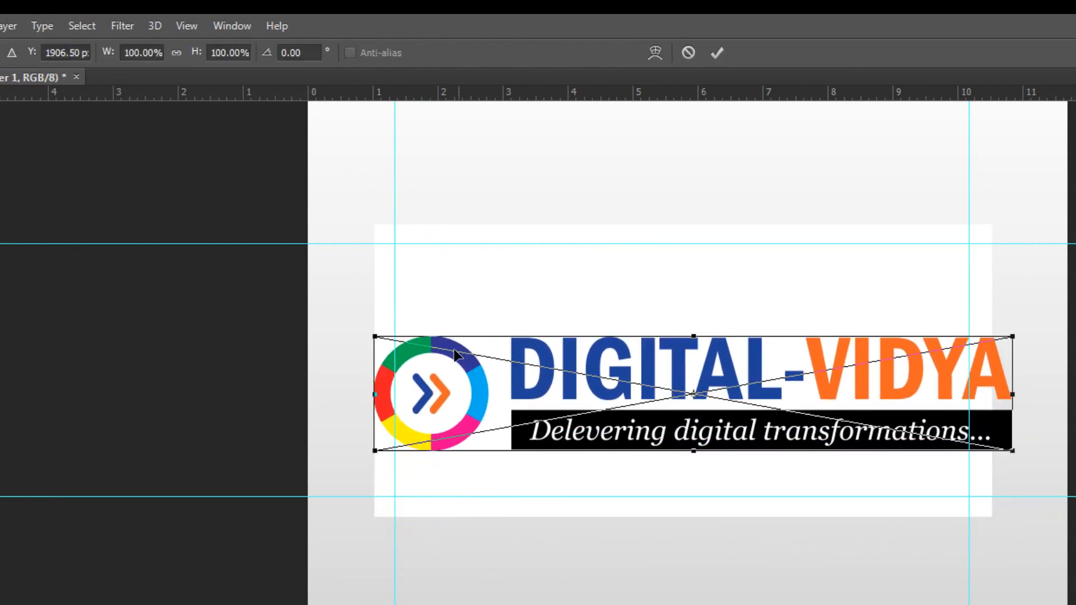
{"action": "left_click", "coordinate": [178, 53]}
{"action": "left_click", "coordinate": [231, 53]}
{"action": "left_click_drag", "start_coordinate": [231, 53], "coordinate": [239, 79]}
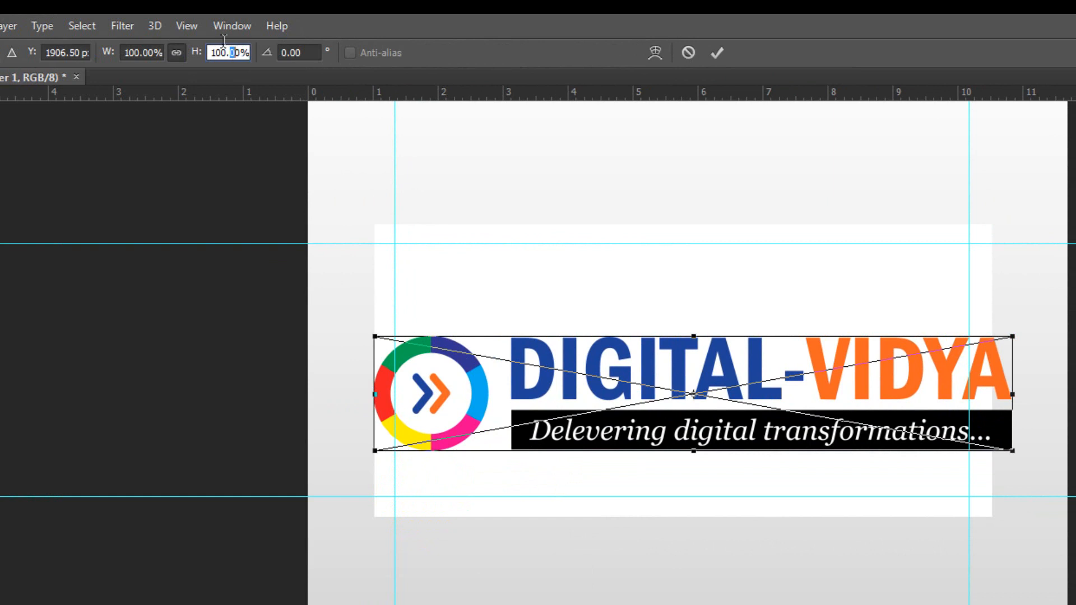
{"action": "double_click", "coordinate": [223, 52]}
{"action": "type", "text": "25v"}
{"action": "left_click", "coordinate": [616, 361]}
{"action": "left_click_drag", "start_coordinate": [711, 410], "coordinate": [536, 262]}
{"action": "key", "text": "ctrl+z"}
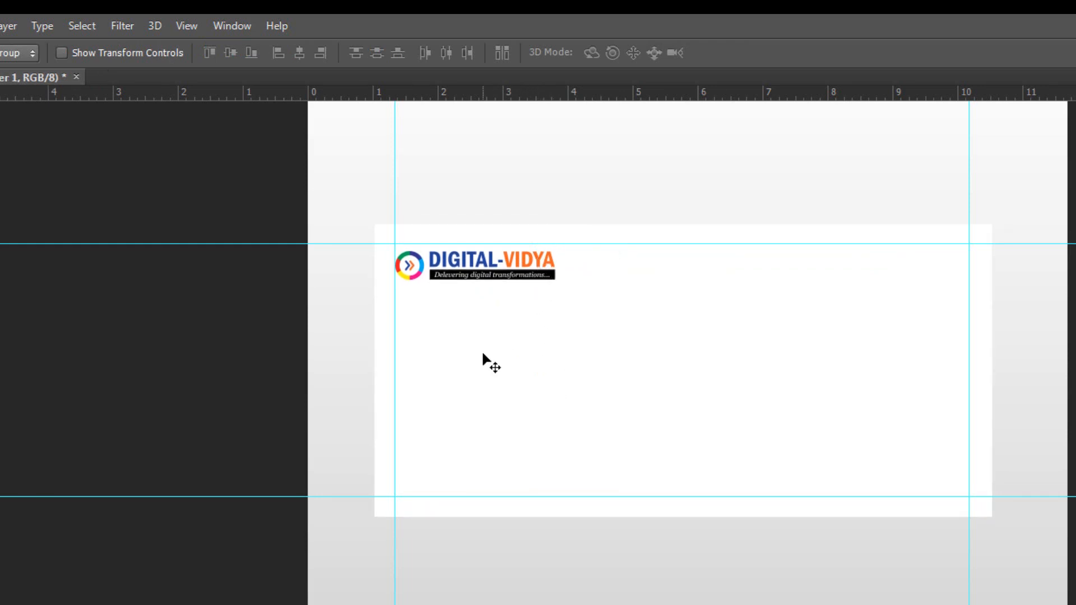
{"action": "key", "text": "t"}
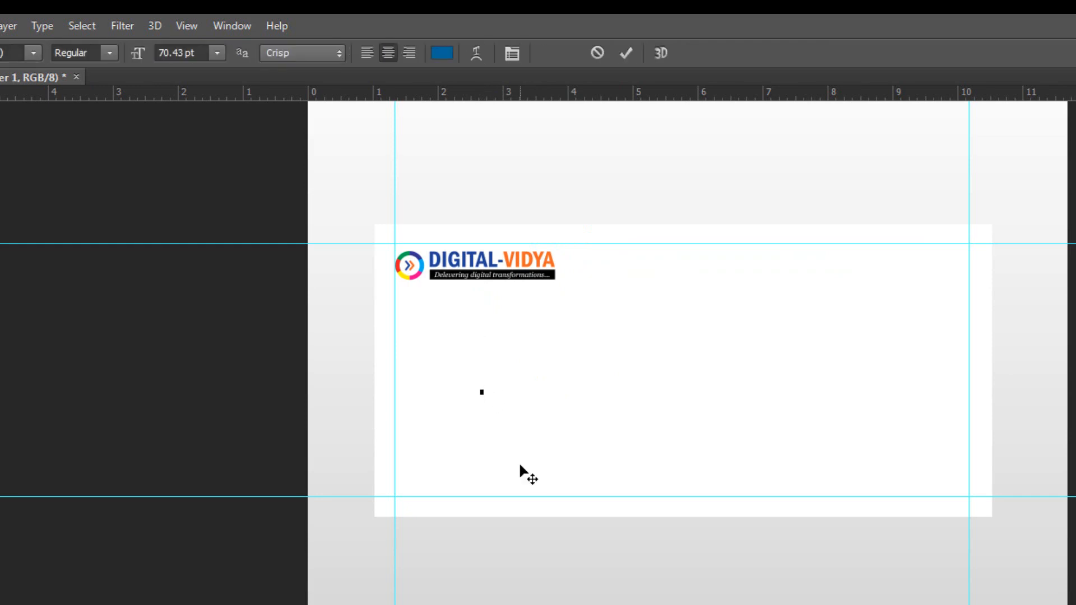
Type a 14 pt four-line block: 'Digital vidya E learning Accademy', street, city and postcode, website and e-mail.
{"action": "left_click", "coordinate": [216, 53]}
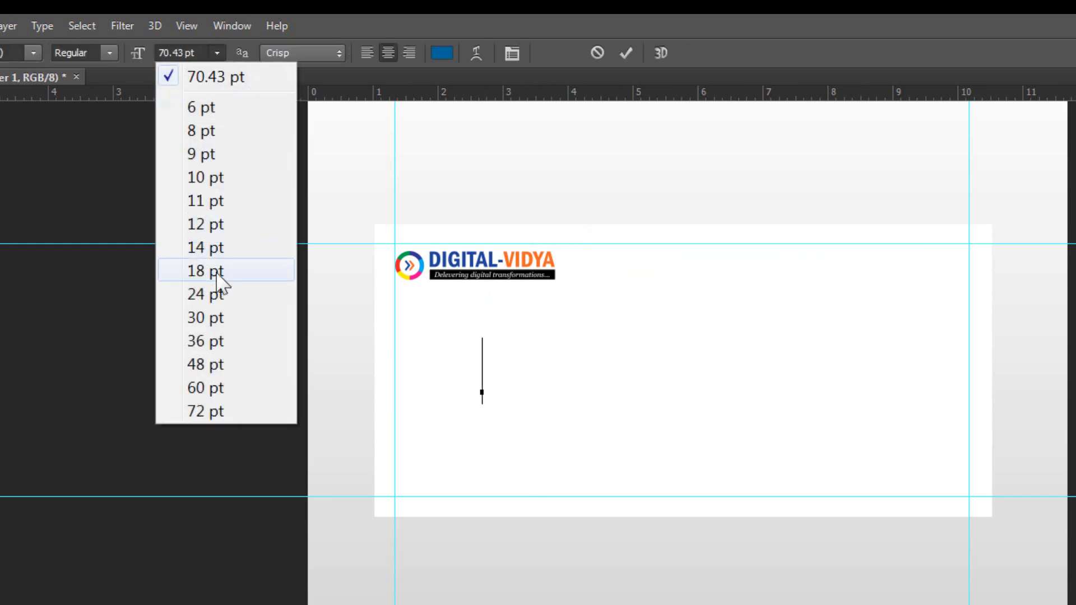
{"action": "left_click", "coordinate": [217, 248]}
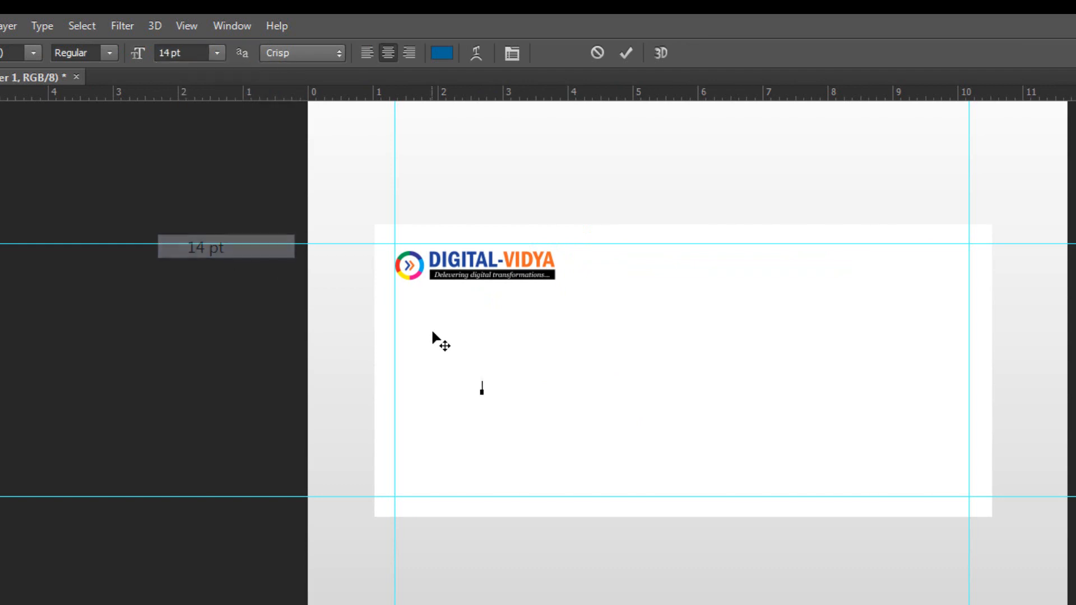
{"action": "type", "text": "Digital vidya"}
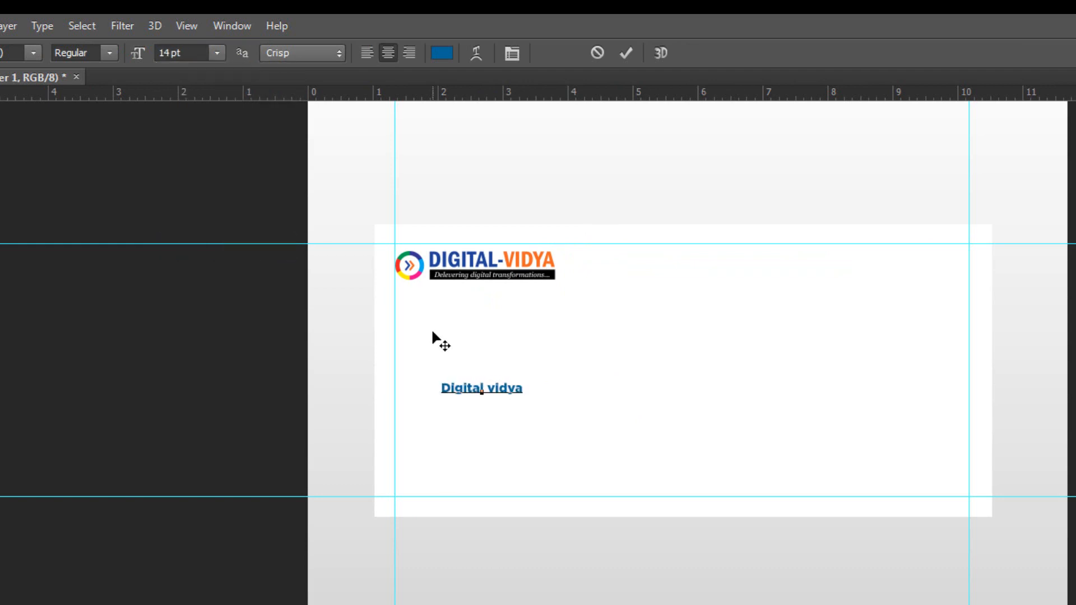
{"action": "type", "text": " E learning"}
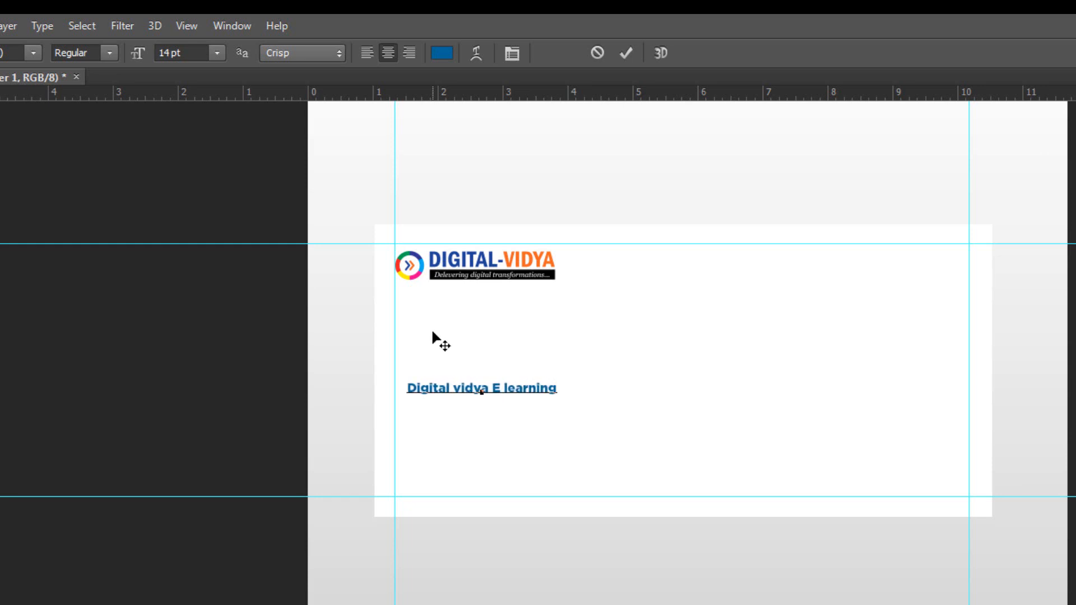
{"action": "type", "text": " Acc"}
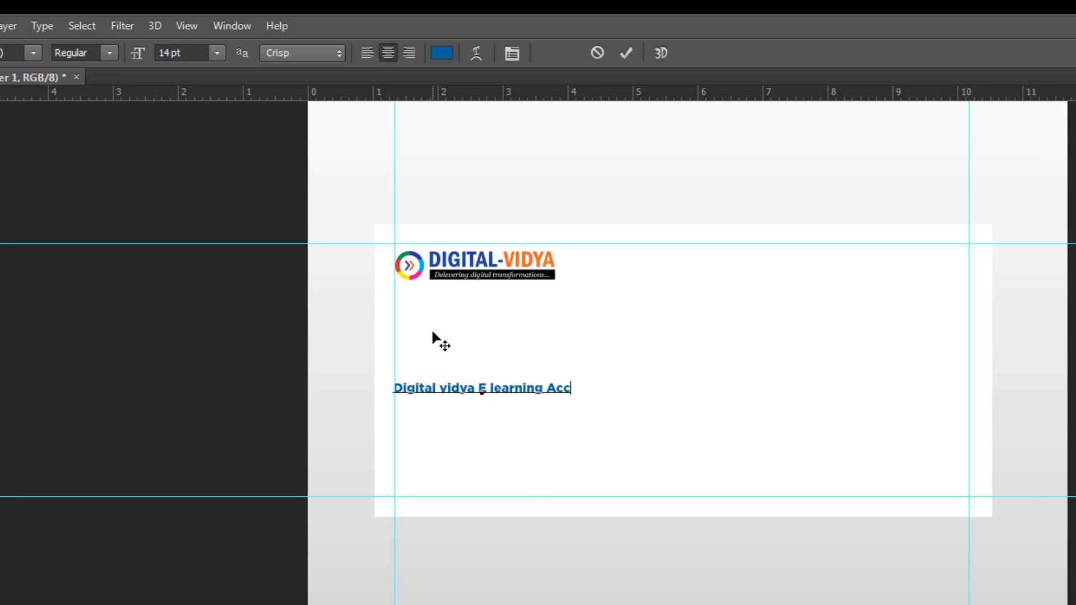
{"action": "type", "text": "ademy"}
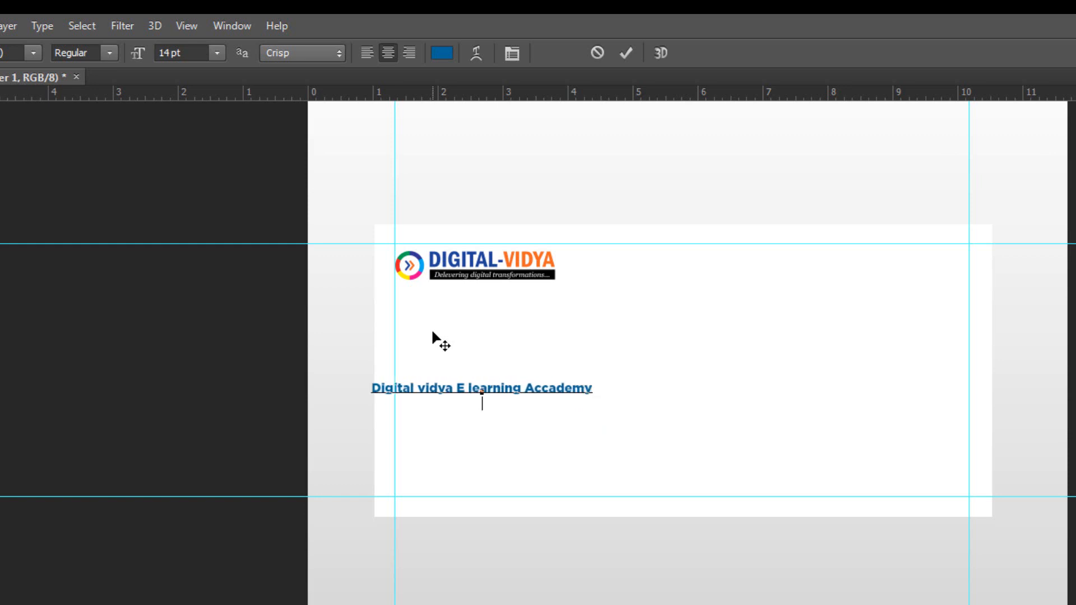
{"action": "key", "text": "Return"}
{"action": "type", "text": "Jublihills, Road No:"}
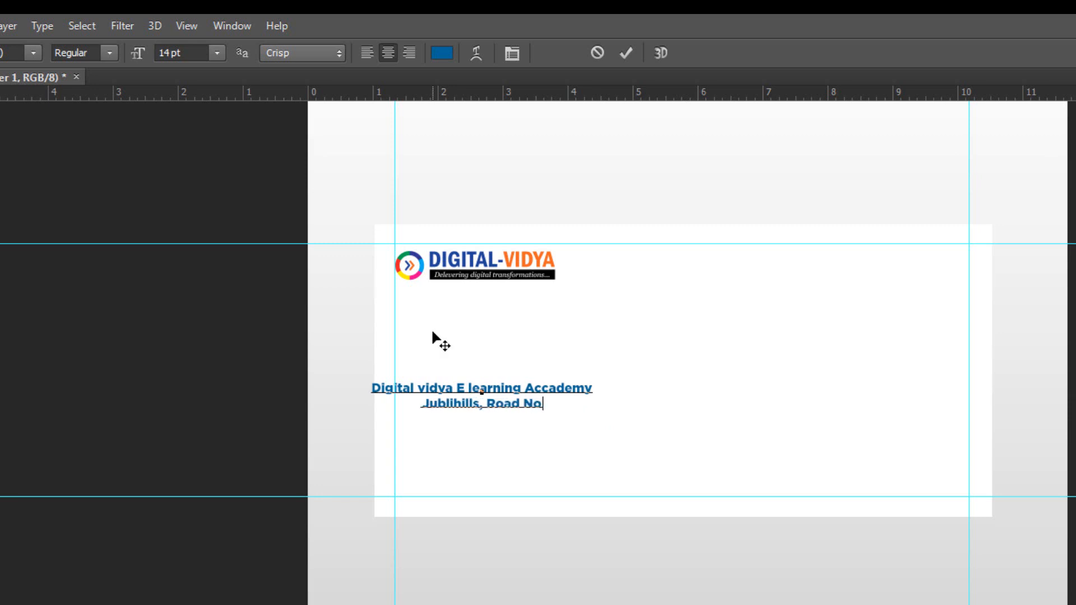
{"action": "type", "text": "2"}
{"action": "key", "text": "Return"}
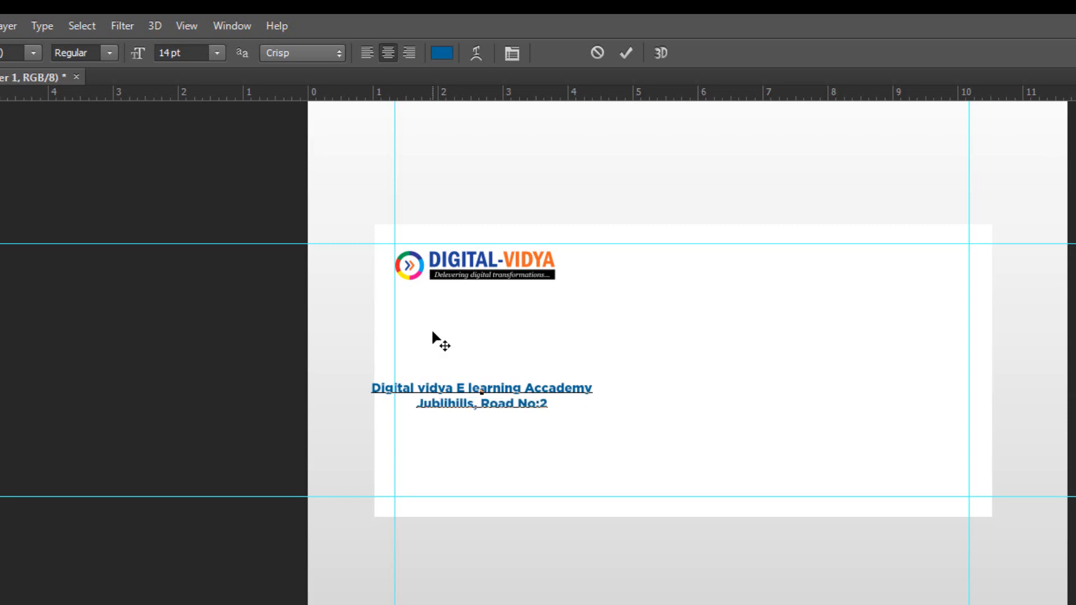
{"action": "type", "text": "Hyderbad, India"}
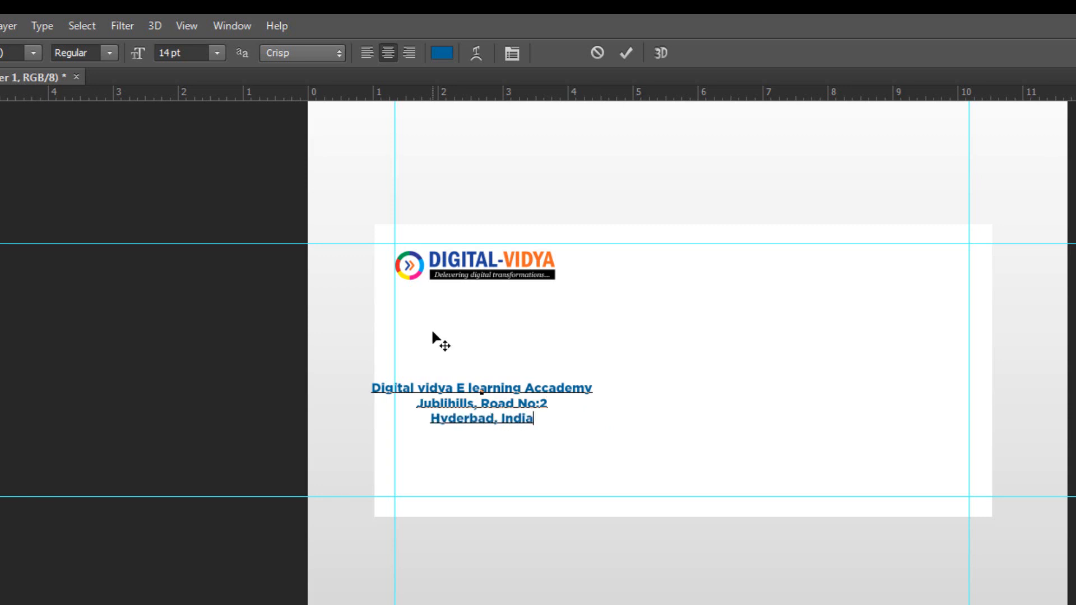
{"action": "type", "text": " 5"}
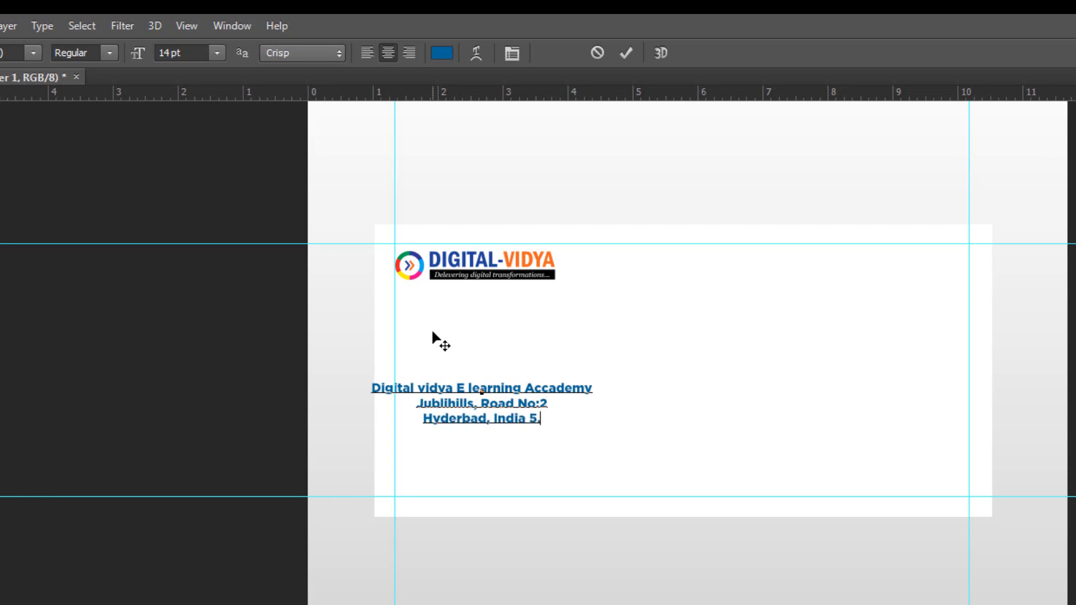
{"action": "type", "text": "00012"}
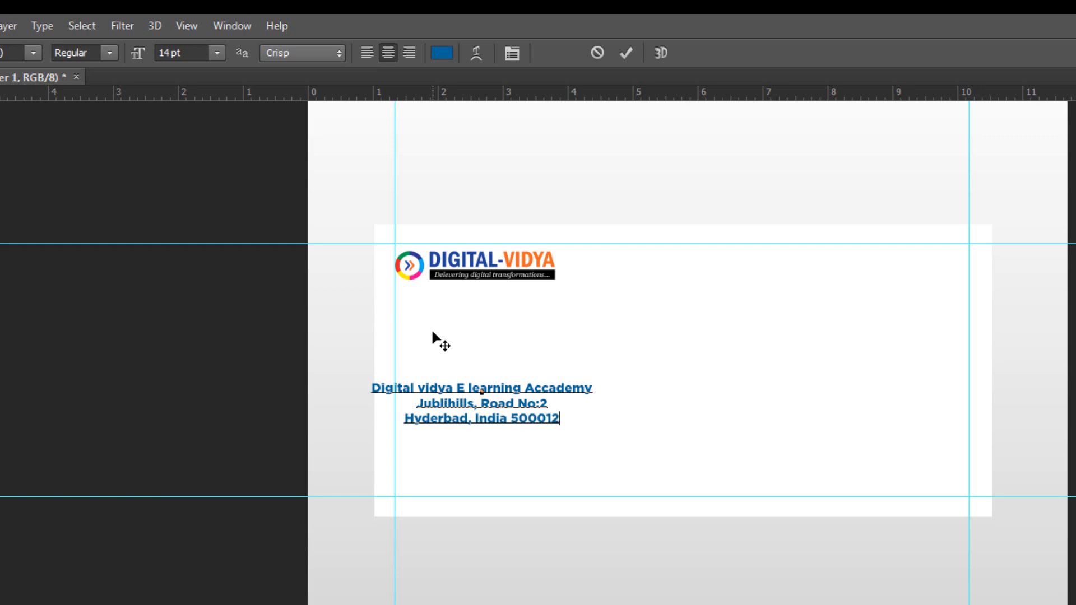
{"action": "key", "text": "Return"}
{"action": "type", "text": "www.digita"}
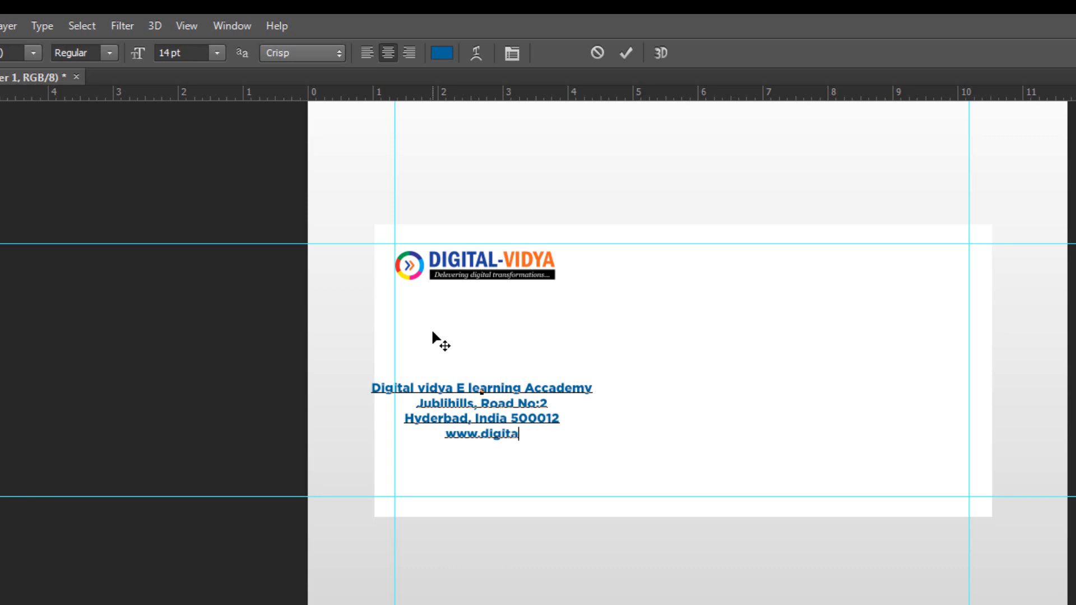
{"action": "type", "text": "l-vidya"}
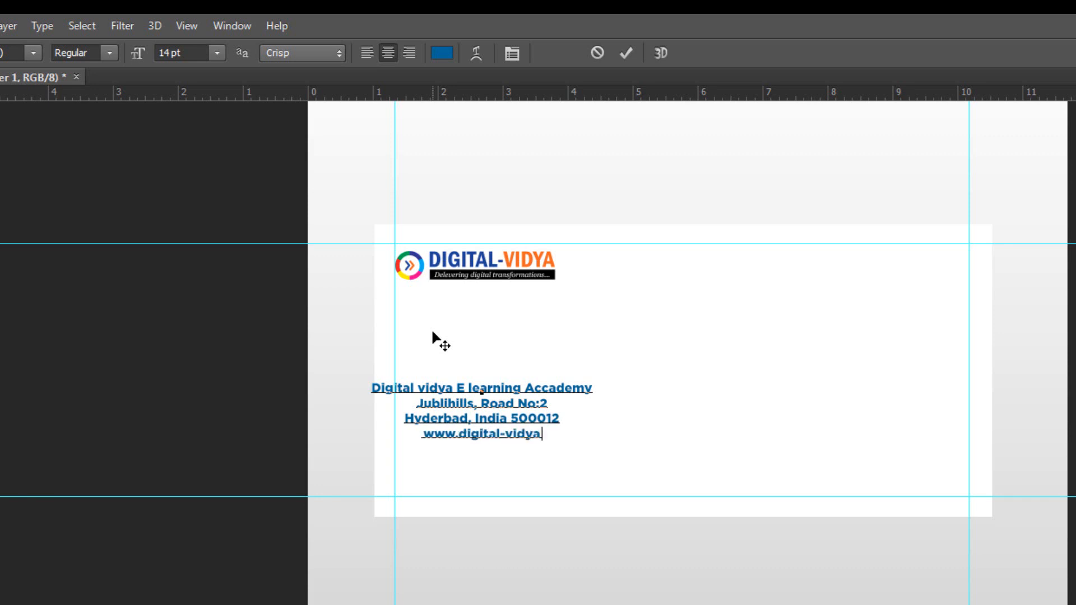
{"action": "type", "text": ".com "}
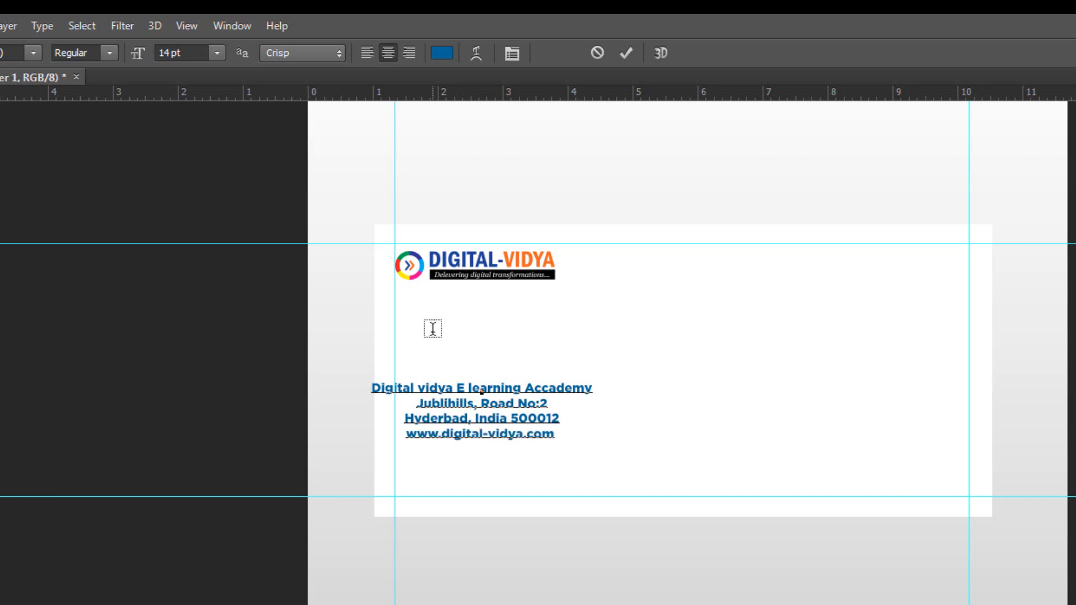
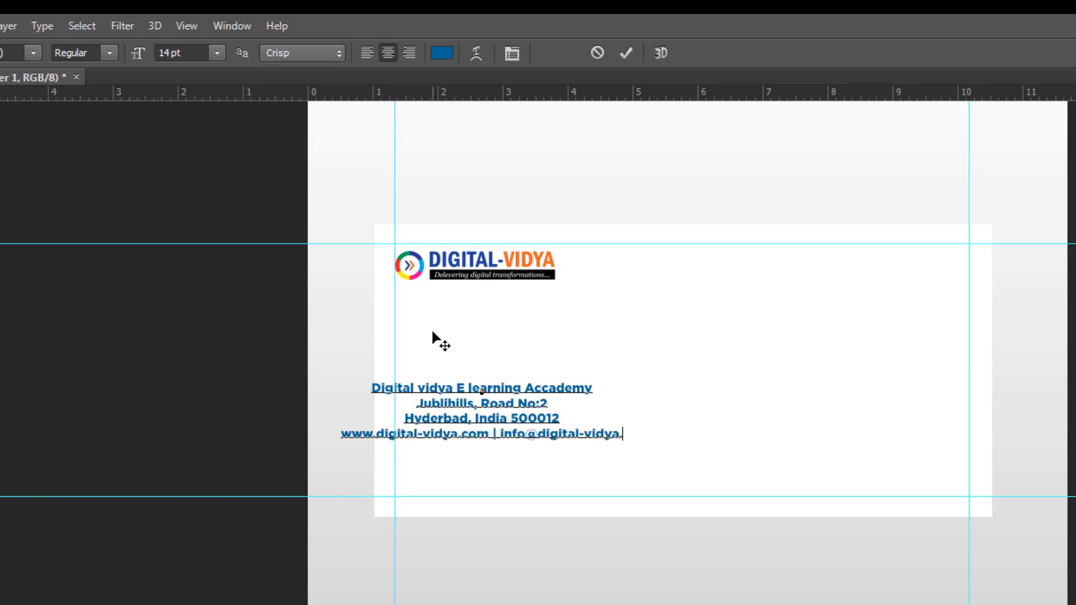
{"action": "key", "text": "ctrl+a"}
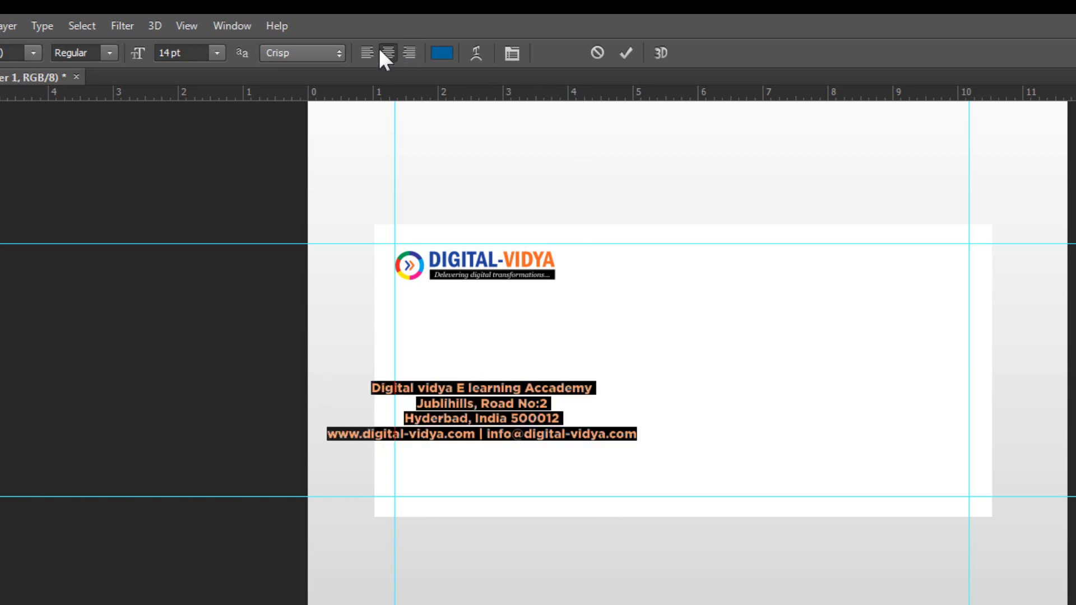
Make the address text right-aligned and bold, then sample the logo's blue as foreground colour.
{"action": "left_click", "coordinate": [409, 52]}
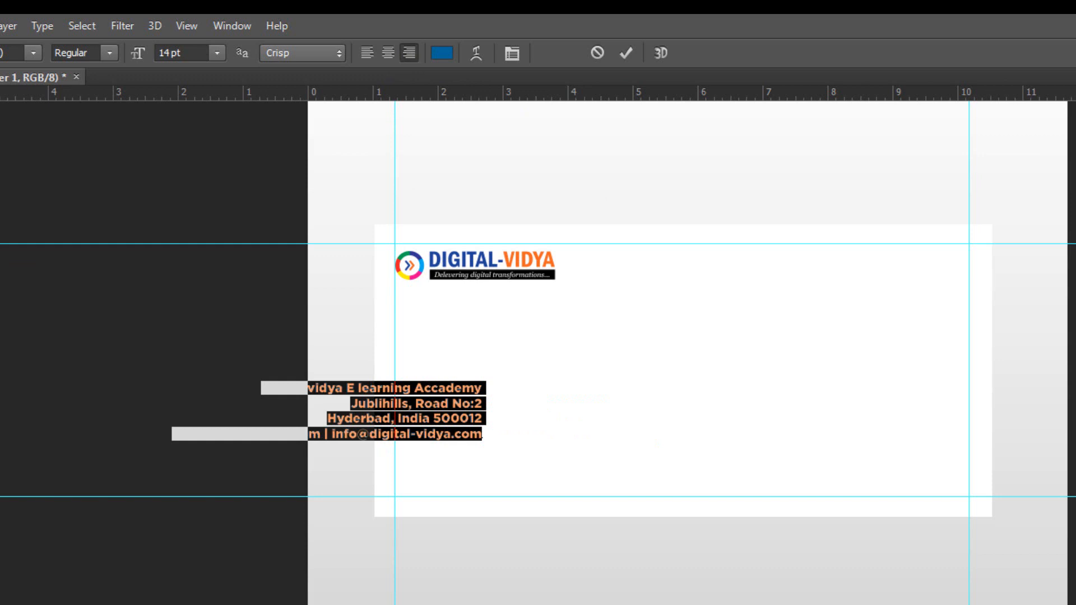
{"action": "left_click", "coordinate": [91, 53]}
{"action": "key", "text": "Down"}
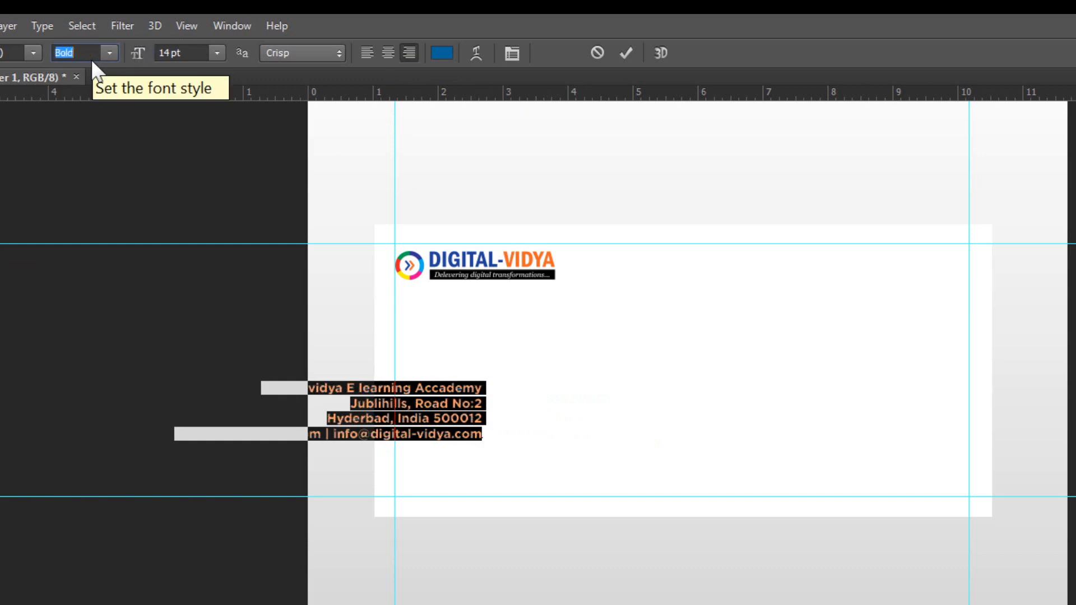
{"action": "key", "text": "Down"}
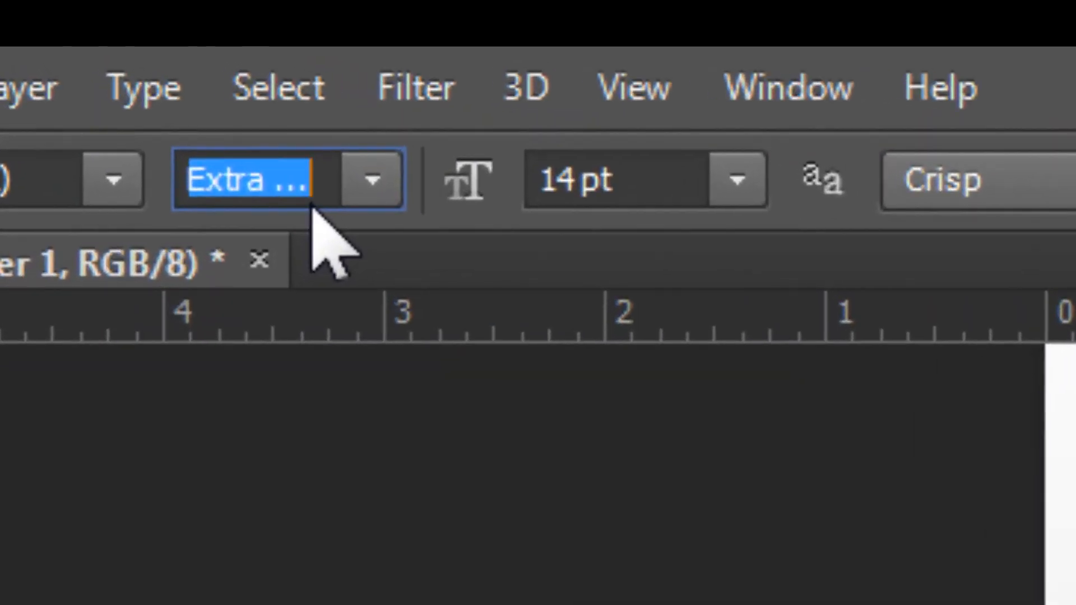
{"action": "key", "text": "Down"}
{"action": "key", "text": "Down"}
{"action": "key", "text": "Down"}
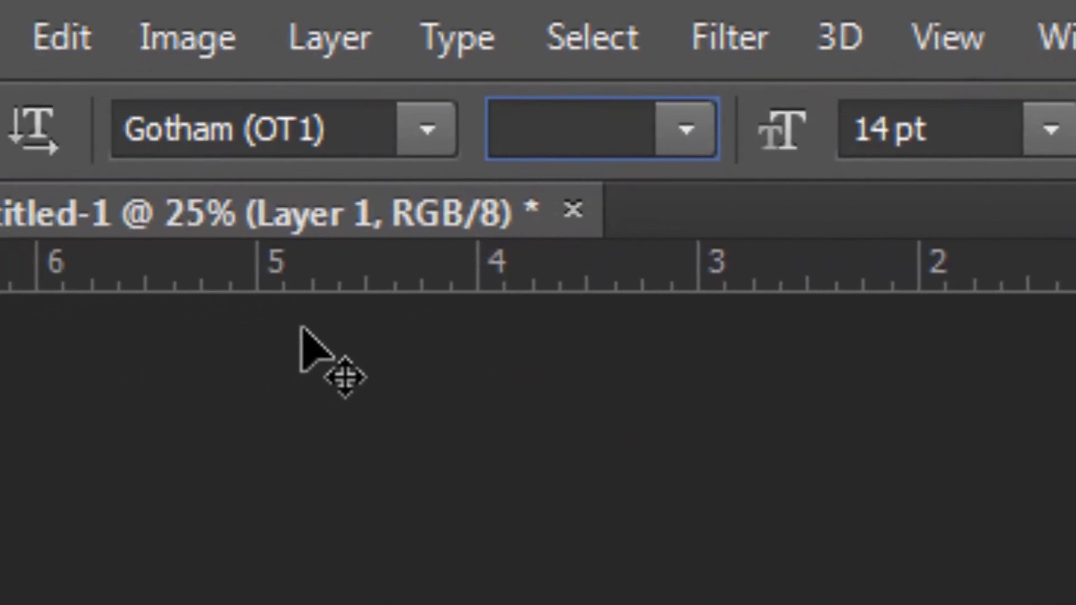
{"action": "key", "text": "Up"}
{"action": "left_click", "coordinate": [61, 268]}
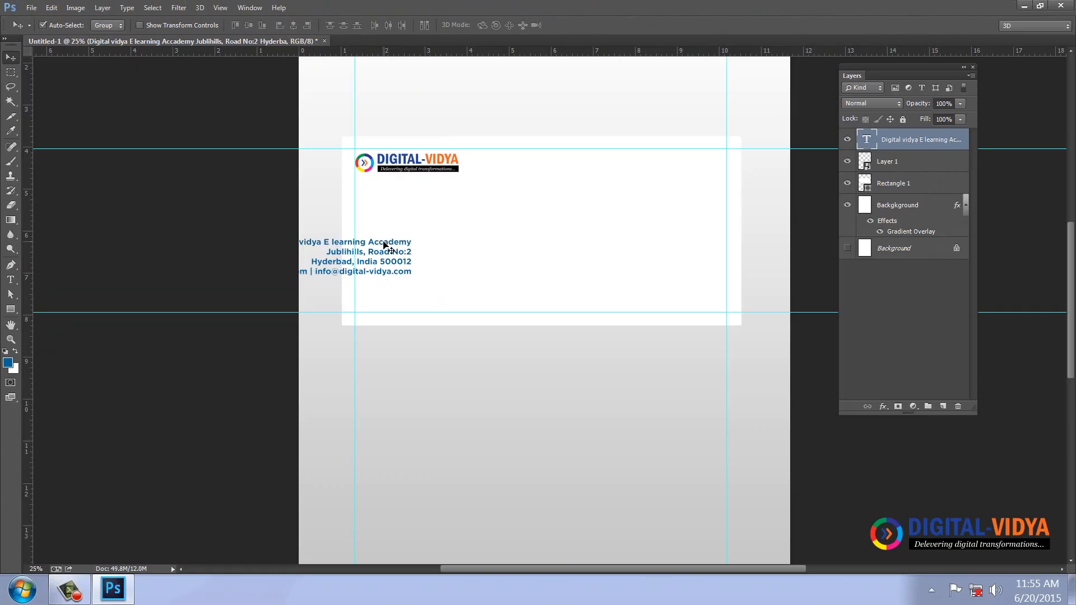
{"action": "key", "text": "i"}
{"action": "left_click", "coordinate": [379, 162]}
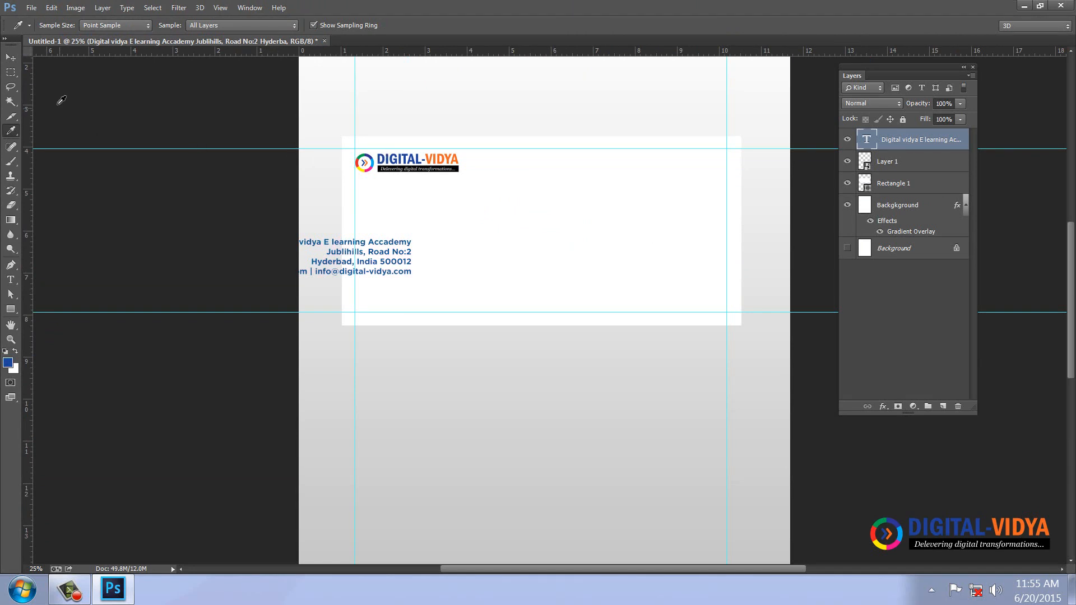
Set the foreground colour to web-safe dark grey #333333.
{"action": "left_click", "coordinate": [8, 362]}
{"action": "left_click", "coordinate": [398, 311]}
{"action": "left_click", "coordinate": [420, 273]}
{"action": "left_click", "coordinate": [649, 152]}
Move the address text block into the middle of the card below the logo.
{"action": "key", "text": "ctrl+1"}
{"action": "key", "text": "ctrl+minus"}
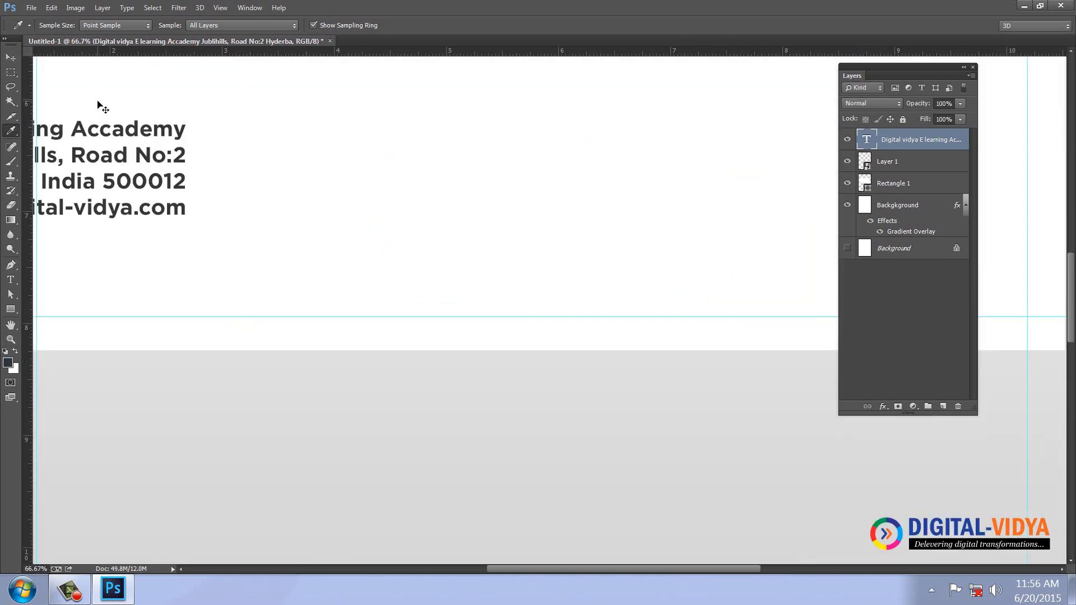
{"action": "left_click", "coordinate": [10, 58]}
{"action": "left_click_drag", "start_coordinate": [216, 177], "coordinate": [555, 146]}
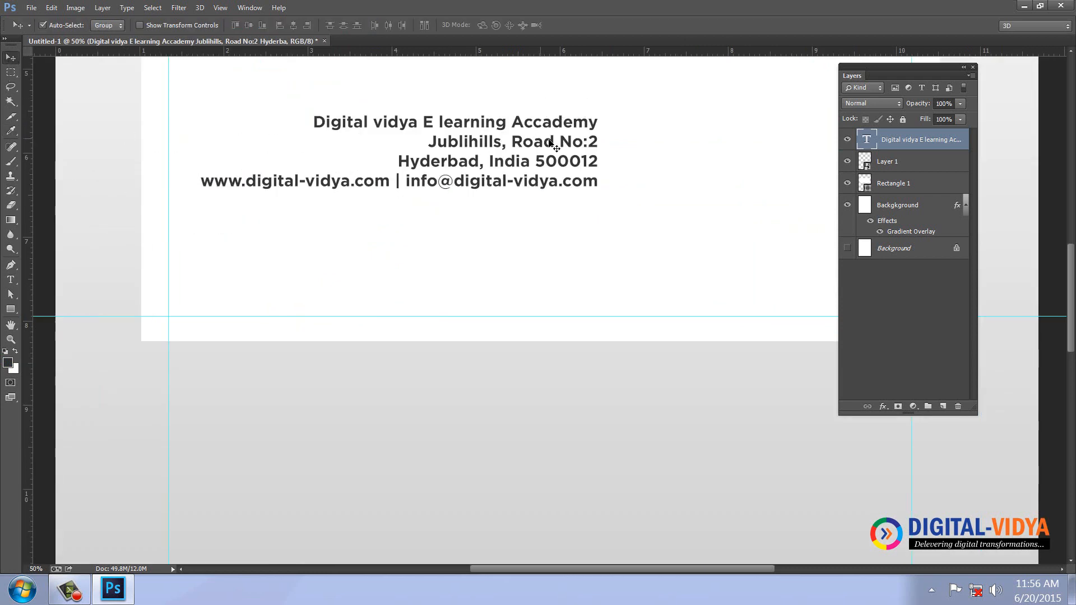
{"action": "left_click", "coordinate": [973, 67]}
{"action": "scroll", "coordinate": [583, 368], "scroll_direction": "up", "scroll_amount": 3}
{"action": "left_click_drag", "start_coordinate": [558, 287], "coordinate": [872, 410]}
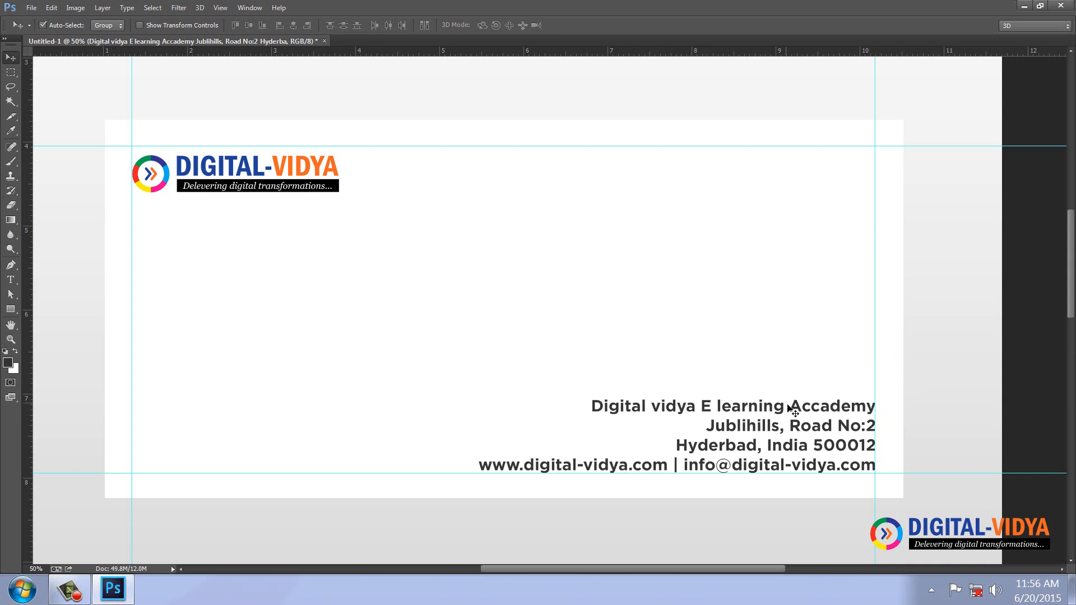
{"action": "left_click_drag", "start_coordinate": [775, 412], "coordinate": [556, 343]}
Join the road and city lines into one, with a comma after 'Road No:2'.
{"action": "key", "text": "t"}
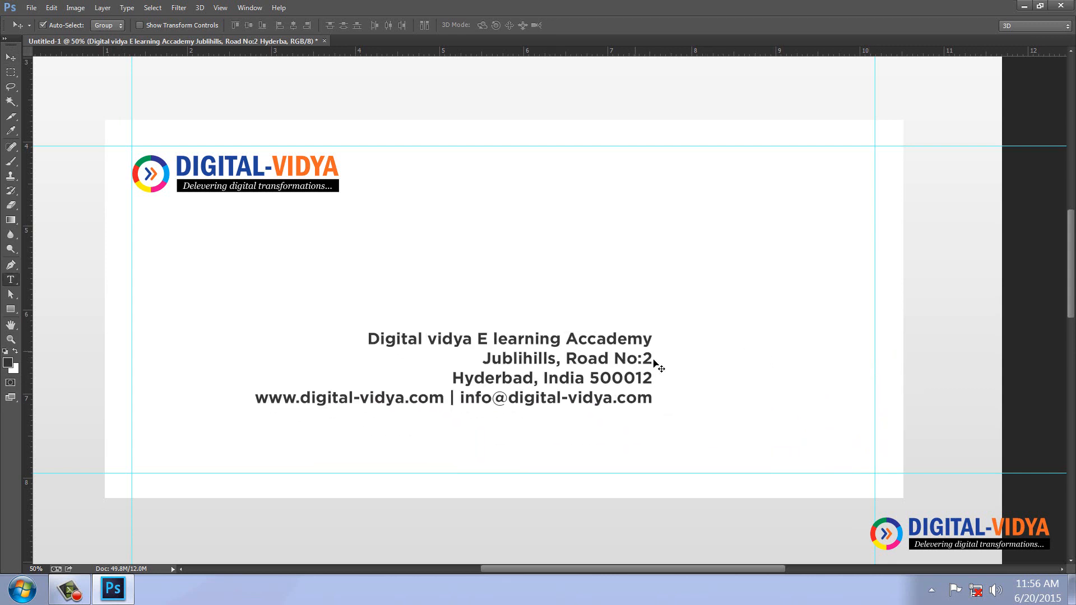
{"action": "left_click", "coordinate": [649, 360]}
{"action": "type", "text": ","}
{"action": "key", "text": "Delete"}
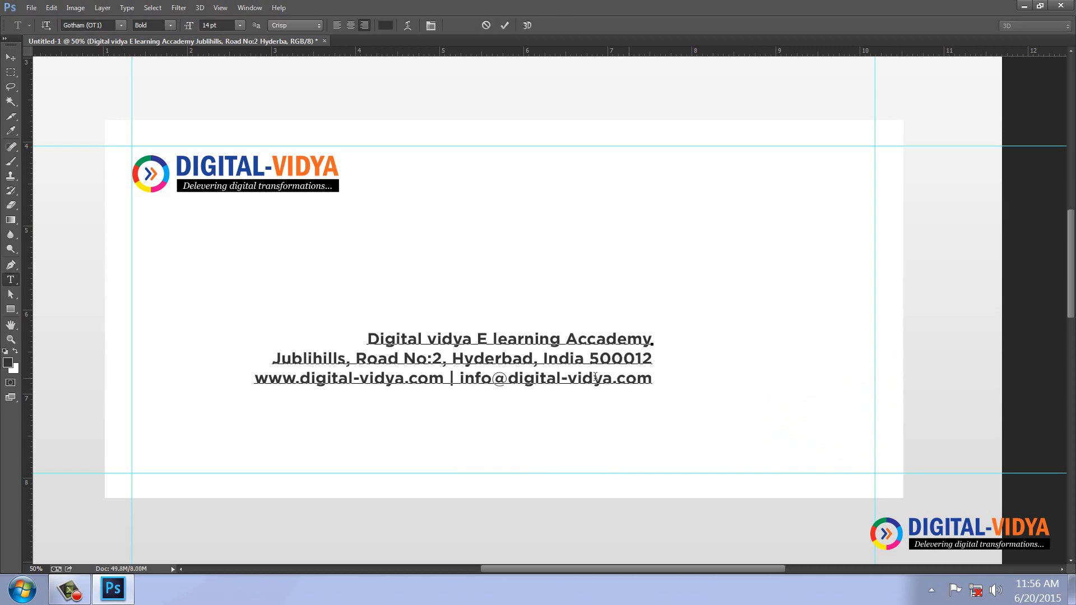
{"action": "left_click", "coordinate": [10, 57]}
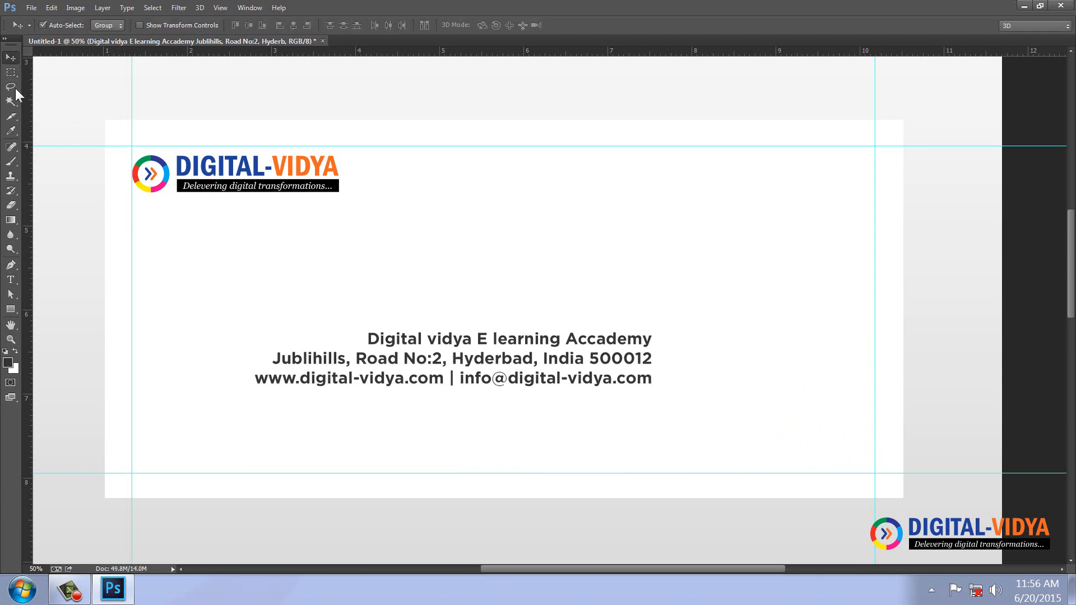
Left-align the address and move it to the card's lower left along the margin guide.
{"action": "left_click", "coordinate": [11, 279]}
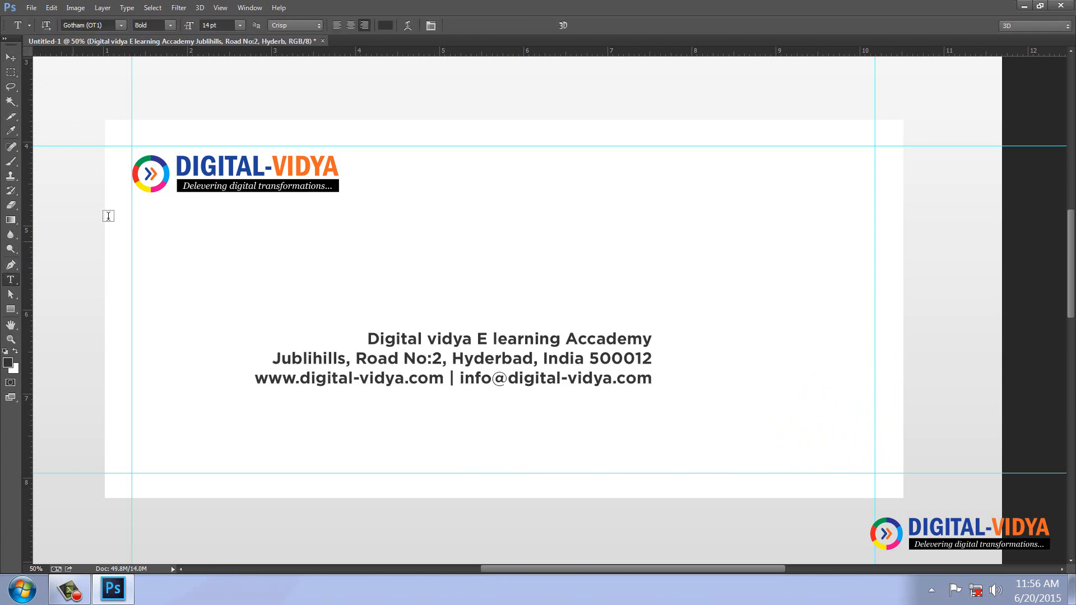
{"action": "left_click", "coordinate": [336, 25]}
{"action": "left_click", "coordinate": [10, 57]}
{"action": "left_click_drag", "start_coordinate": [693, 384], "coordinate": [201, 466]}
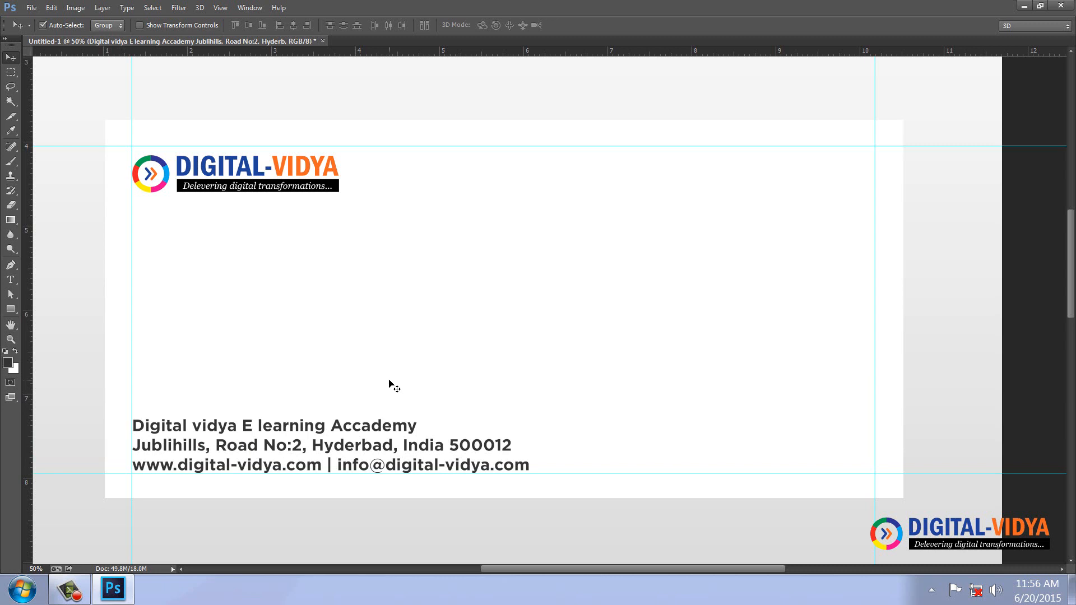
Duplicate the Rectangle 1 card layer and name the copy Back.
{"action": "key", "text": "ctrl+0"}
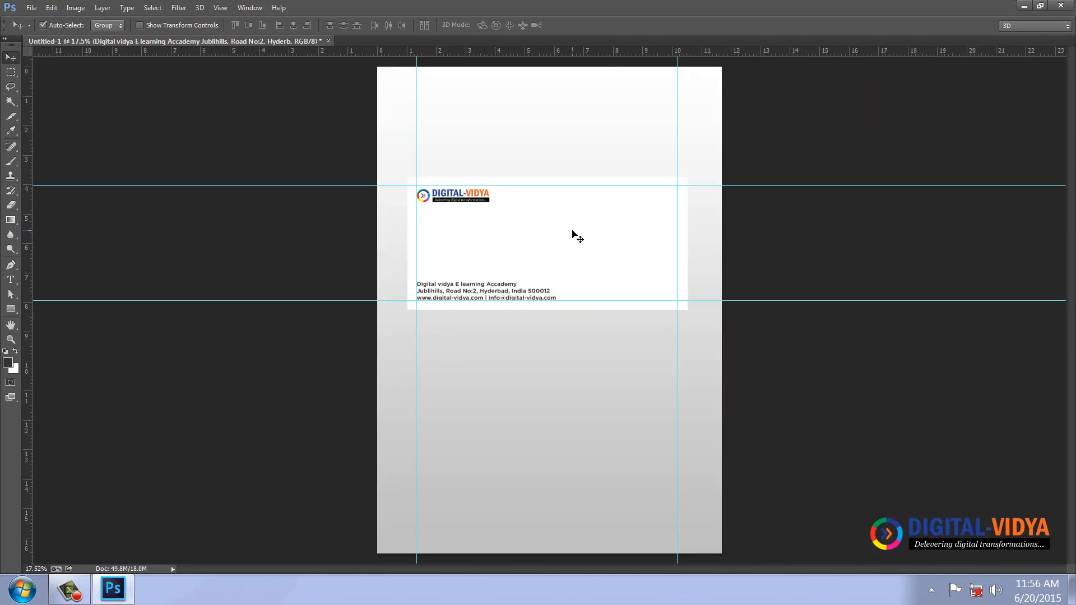
{"action": "key", "text": "F7"}
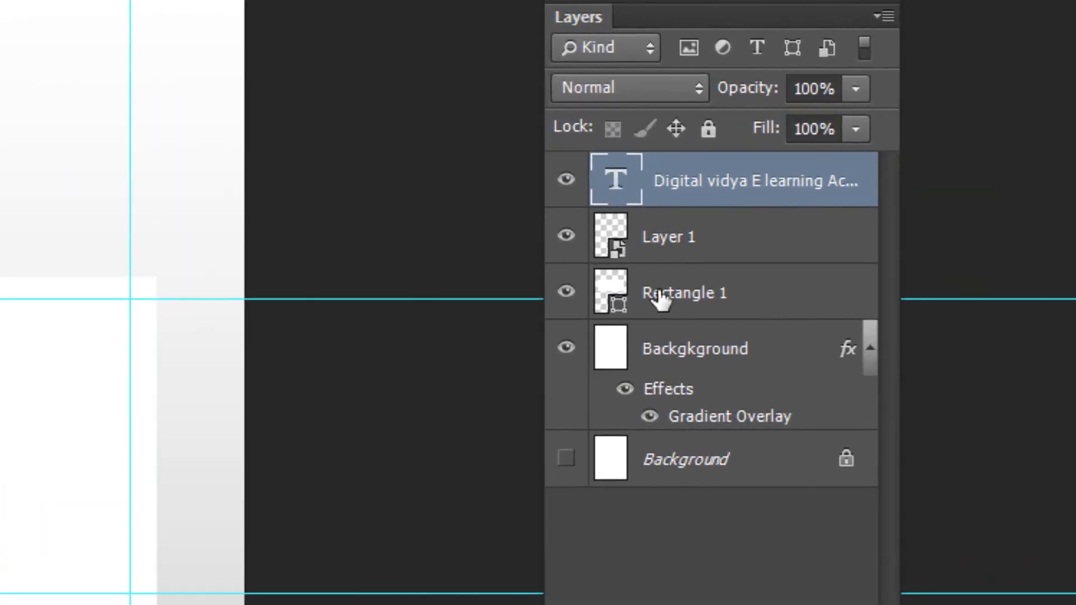
{"action": "left_click", "coordinate": [884, 186]}
{"action": "key", "text": "ctrl+j"}
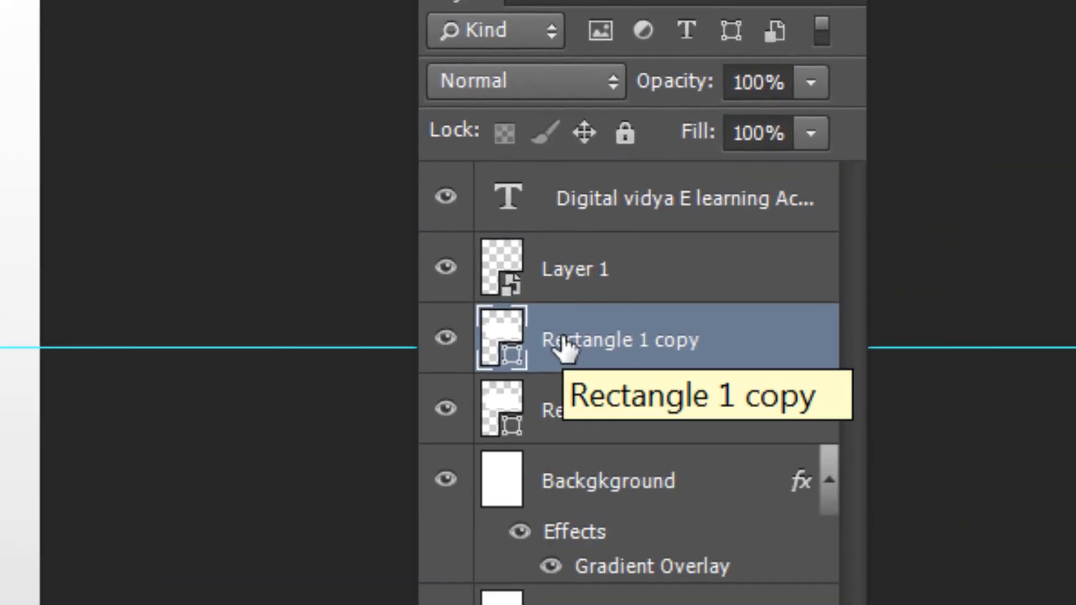
{"action": "double_click", "coordinate": [578, 341]}
{"action": "type", "text": "Back"}
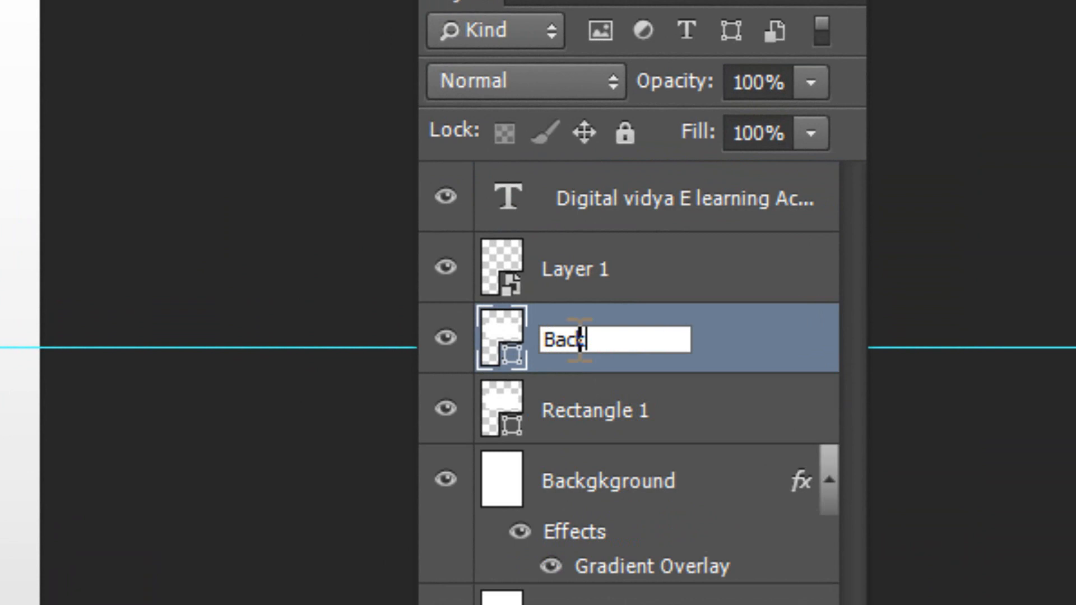
{"action": "key", "text": "Return"}
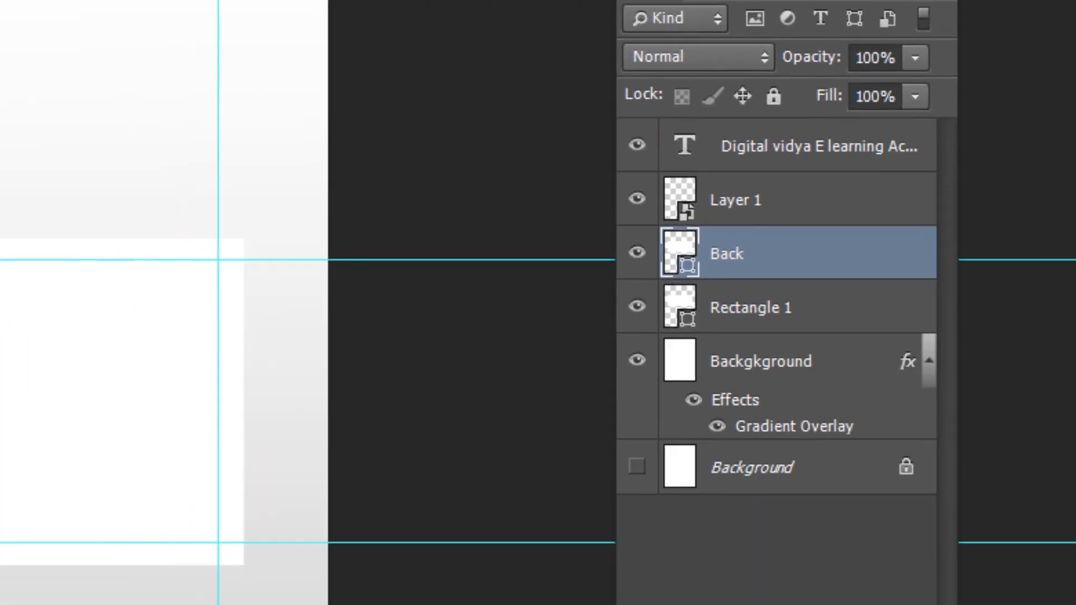
Move the Back rectangle below the front card and nudge it into alignment with its edges.
{"action": "left_click_drag", "start_coordinate": [493, 233], "coordinate": [498, 440]}
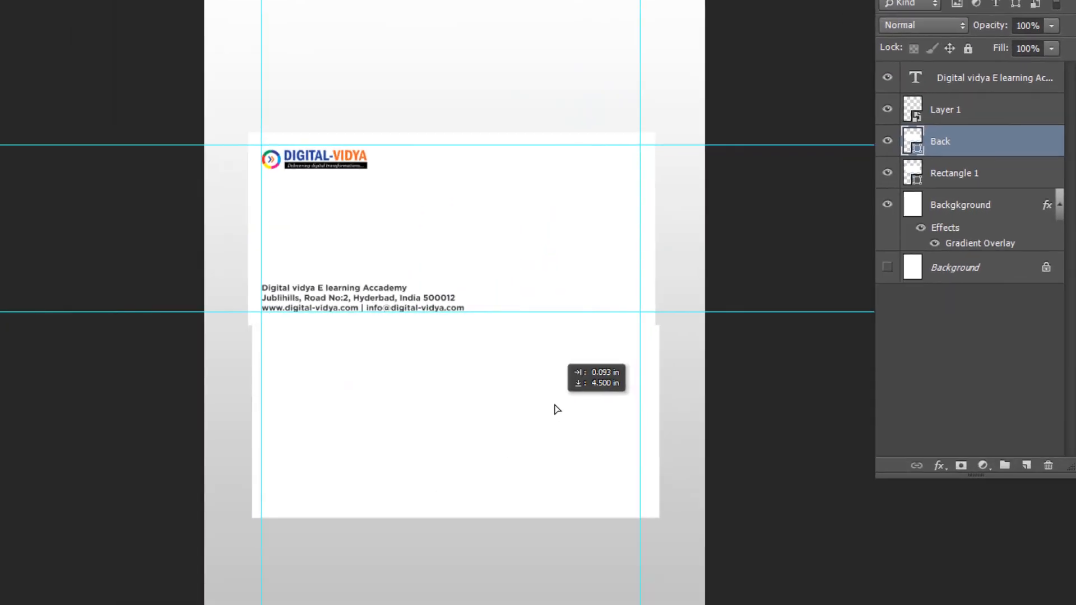
{"action": "left_click_drag", "start_coordinate": [556, 409], "coordinate": [557, 409]}
{"action": "key", "text": "Left"}
{"action": "key", "text": "Left"}
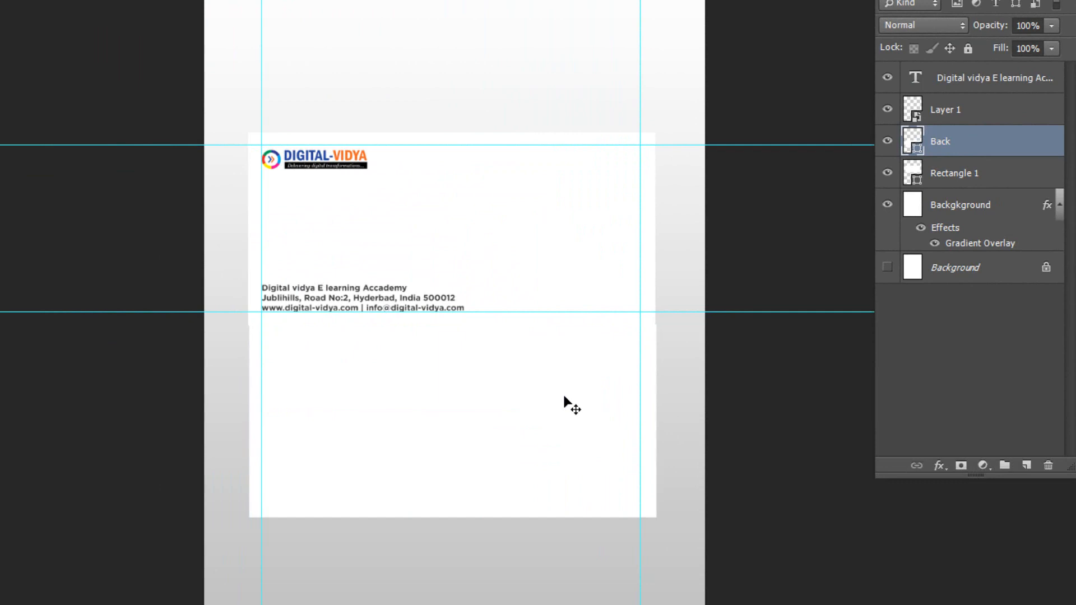
{"action": "key", "text": "Left"}
{"action": "key", "text": "Left"}
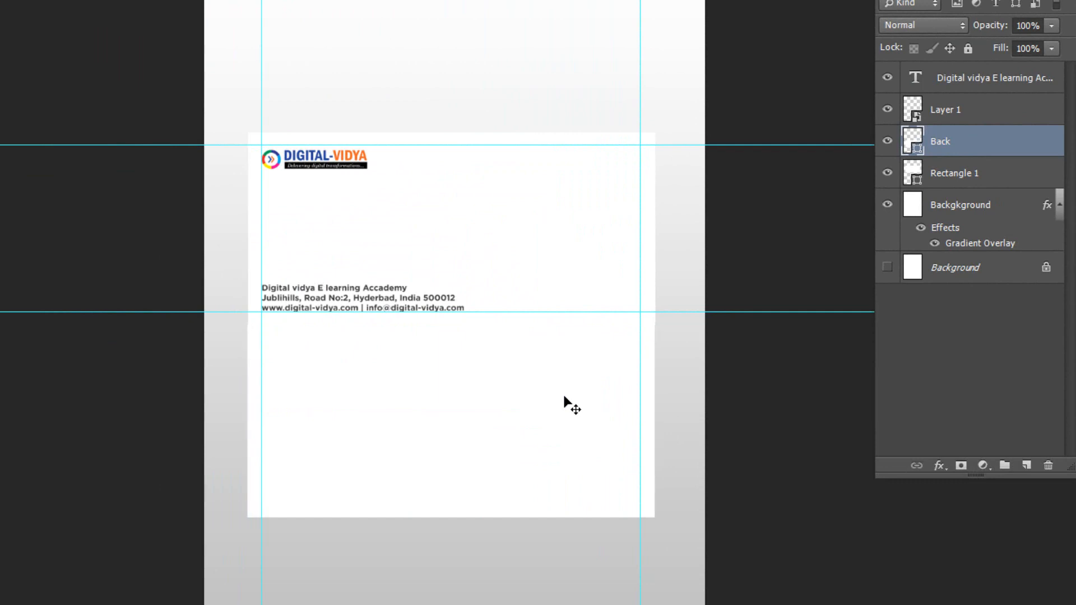
{"action": "key", "text": "Right"}
Open logo_3000px.ai, importing it at 300 pixels/inch as its own document.
{"action": "key", "text": "ctrl+o"}
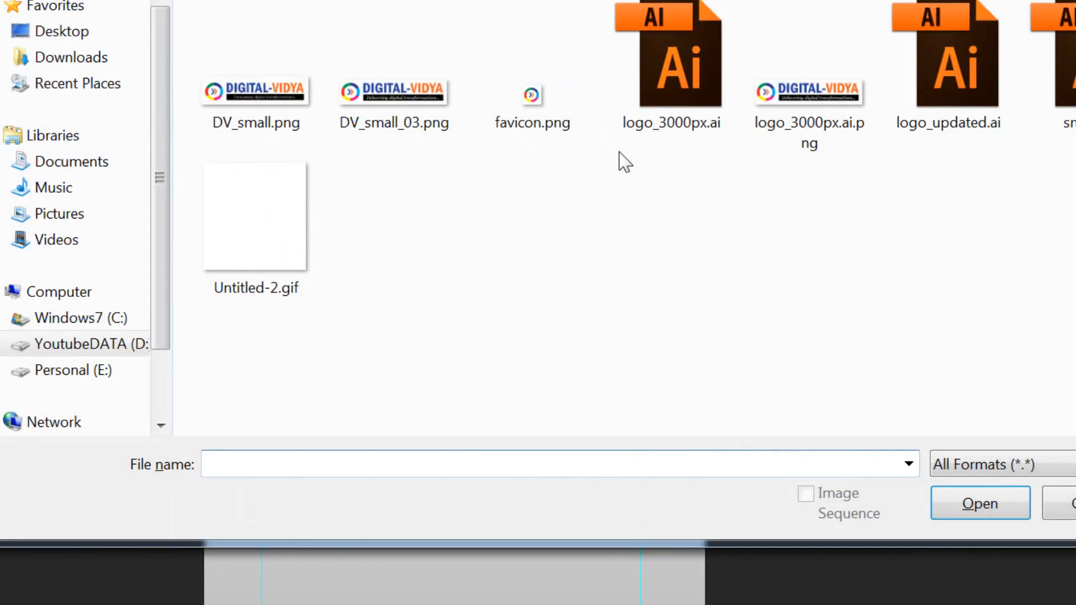
{"action": "double_click", "coordinate": [674, 81]}
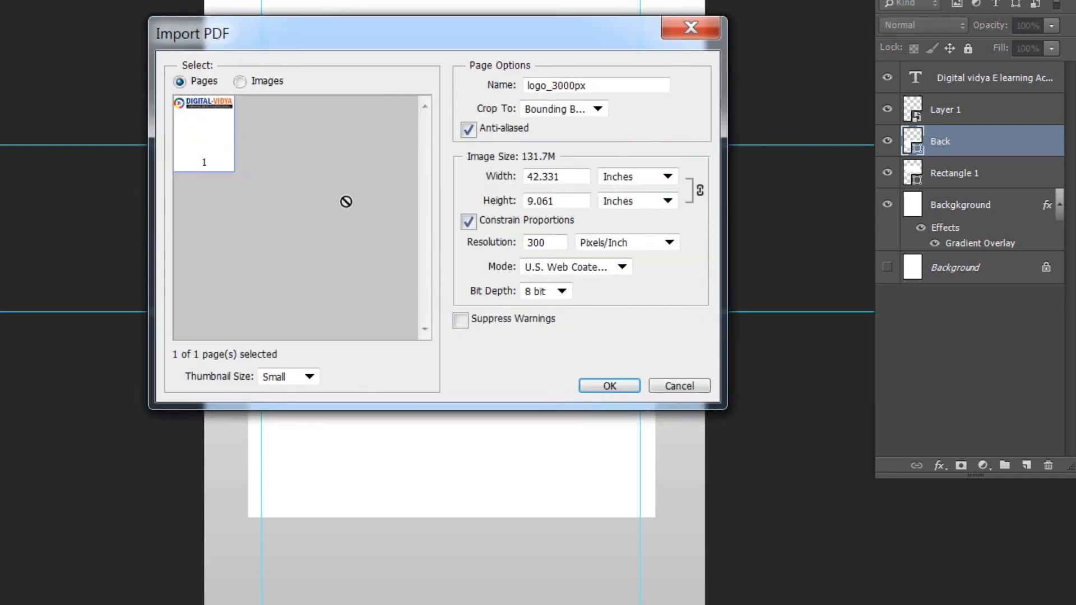
{"action": "left_click", "coordinate": [610, 386]}
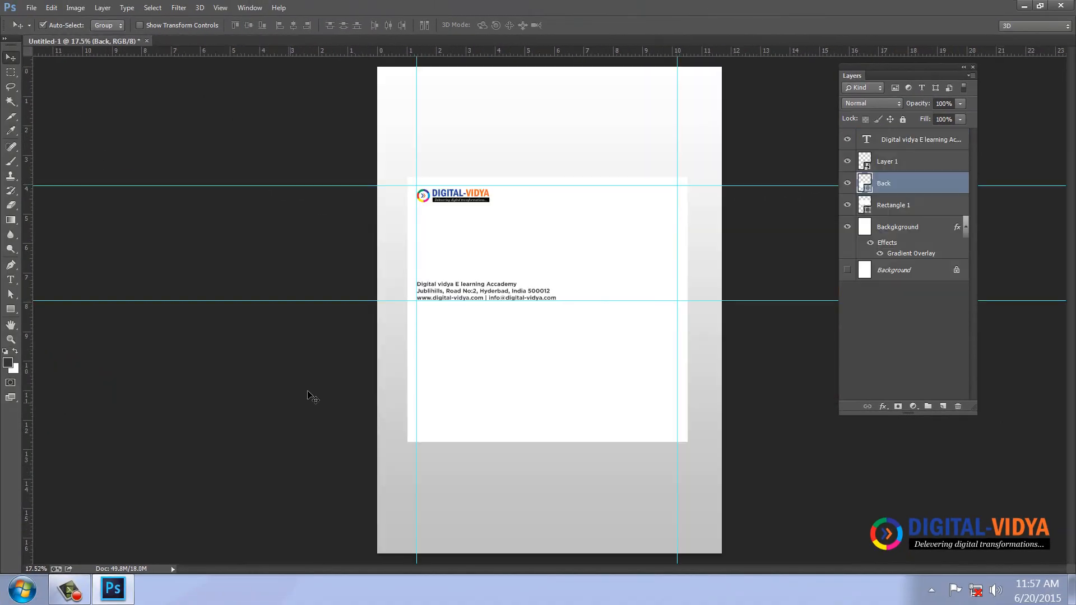
Paste the large logo onto the back card and delete its DIGITAL-VIDYA lettering, keeping only the swirl.
{"action": "key", "text": "ctrl+v"}
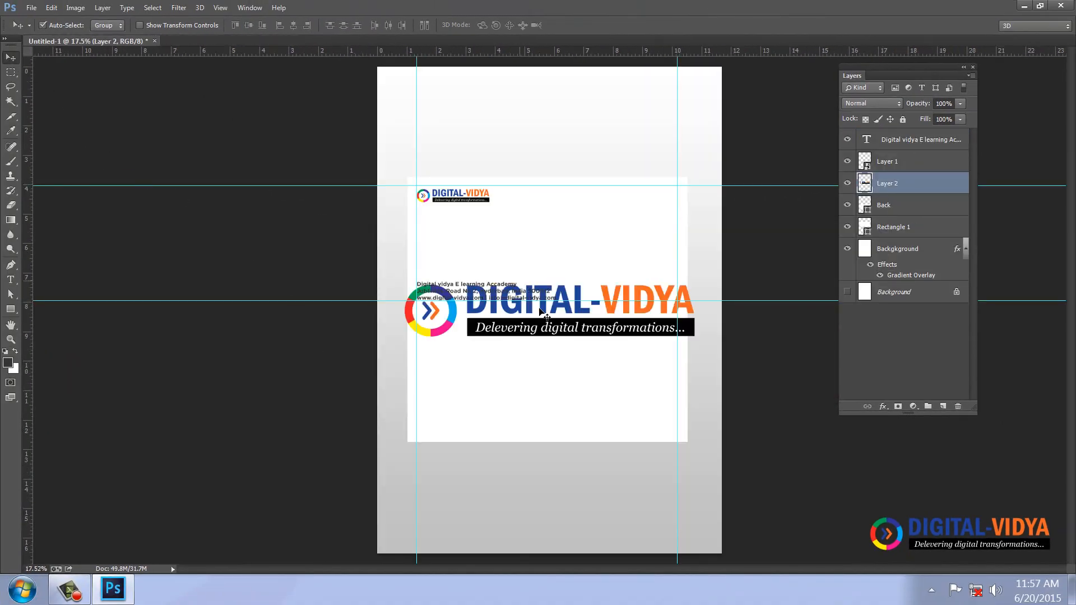
{"action": "left_click_drag", "start_coordinate": [518, 332], "coordinate": [510, 377]}
{"action": "left_click", "coordinate": [11, 72]}
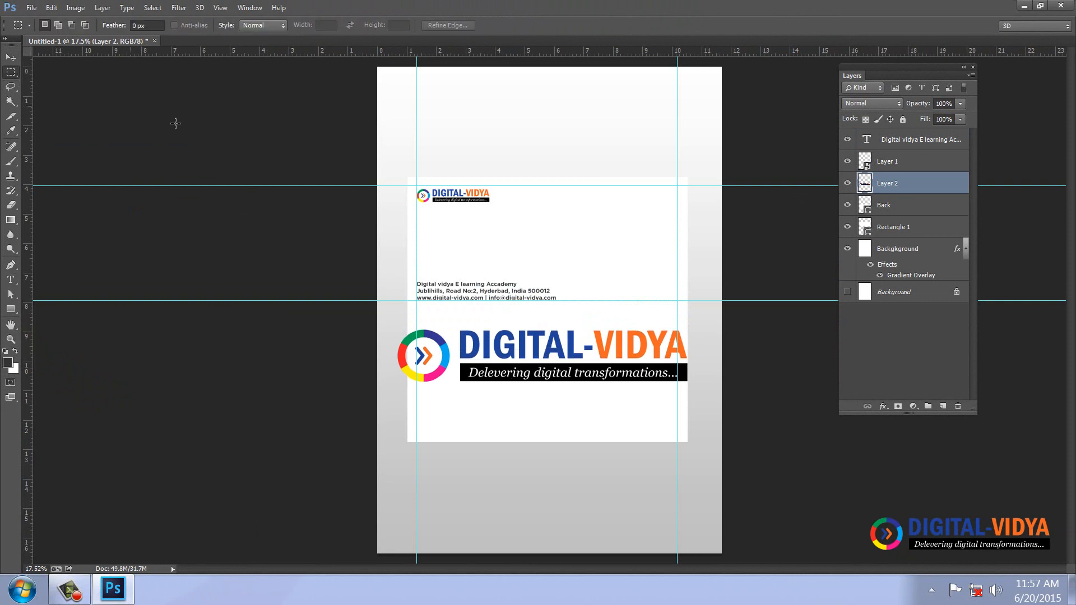
{"action": "left_click_drag", "start_coordinate": [451, 320], "coordinate": [723, 405]}
{"action": "key", "text": "Delete"}
{"action": "key", "text": "ctrl+d"}
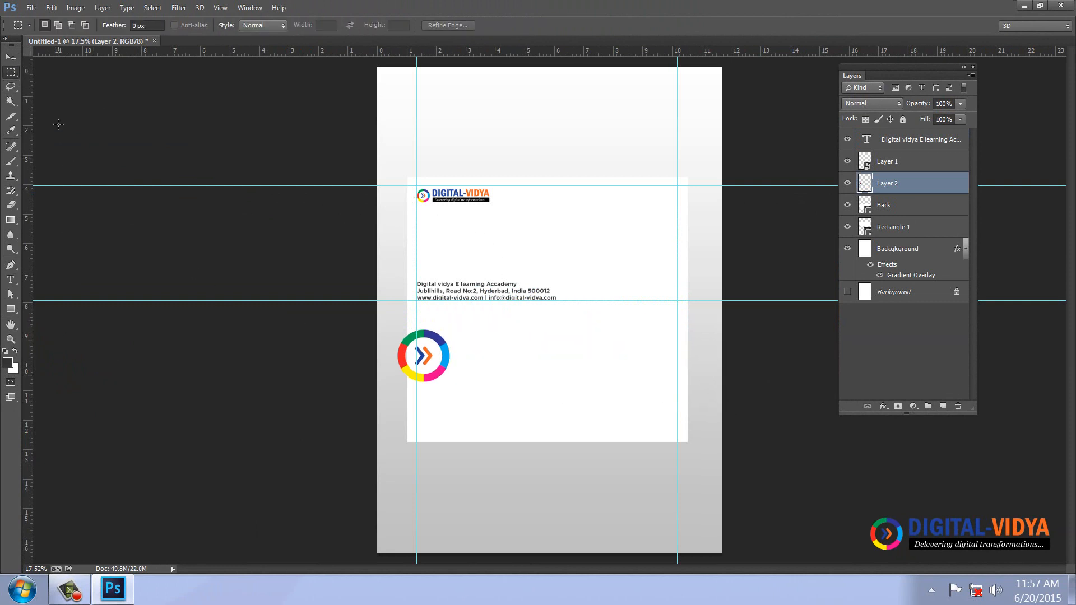
{"action": "left_click", "coordinate": [10, 57]}
Enlarge the swirl to about 279%, rotate it -30°, and move it to the card's lower-left.
{"action": "key", "text": "ctrl+t"}
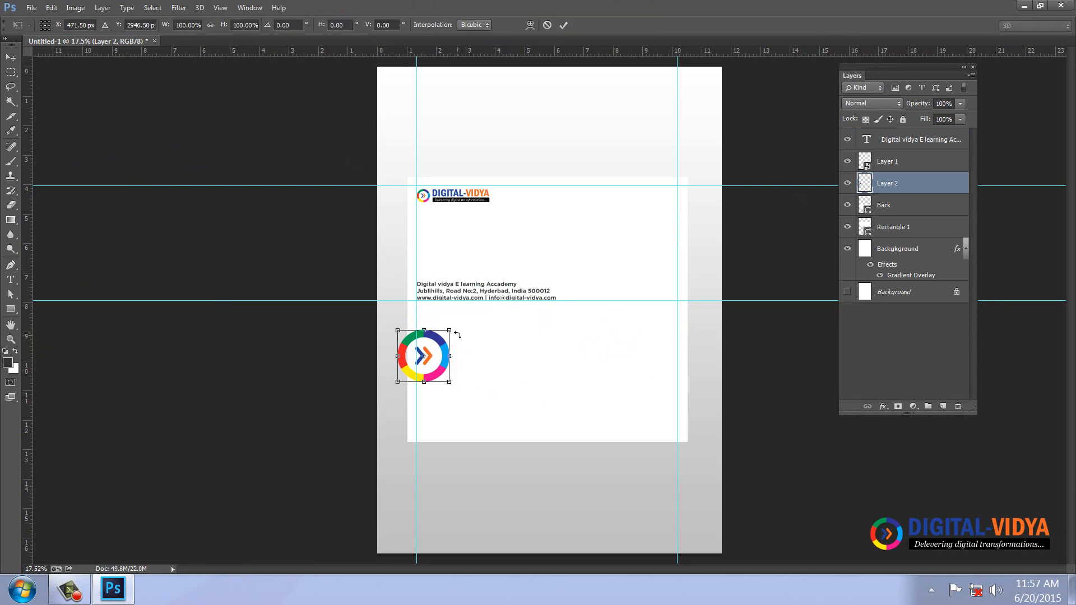
{"action": "left_click_drag", "start_coordinate": [451, 331], "coordinate": [520, 250]}
{"action": "left_click_drag", "start_coordinate": [521, 447], "coordinate": [559, 376]}
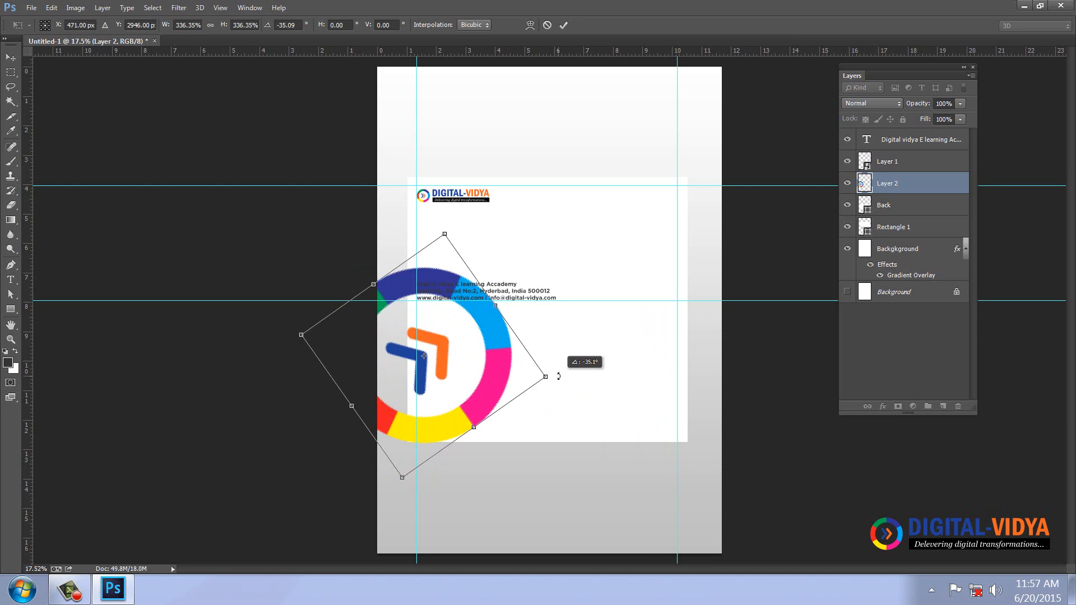
{"action": "key", "text": "Escape"}
{"action": "key", "text": "ctrl+t"}
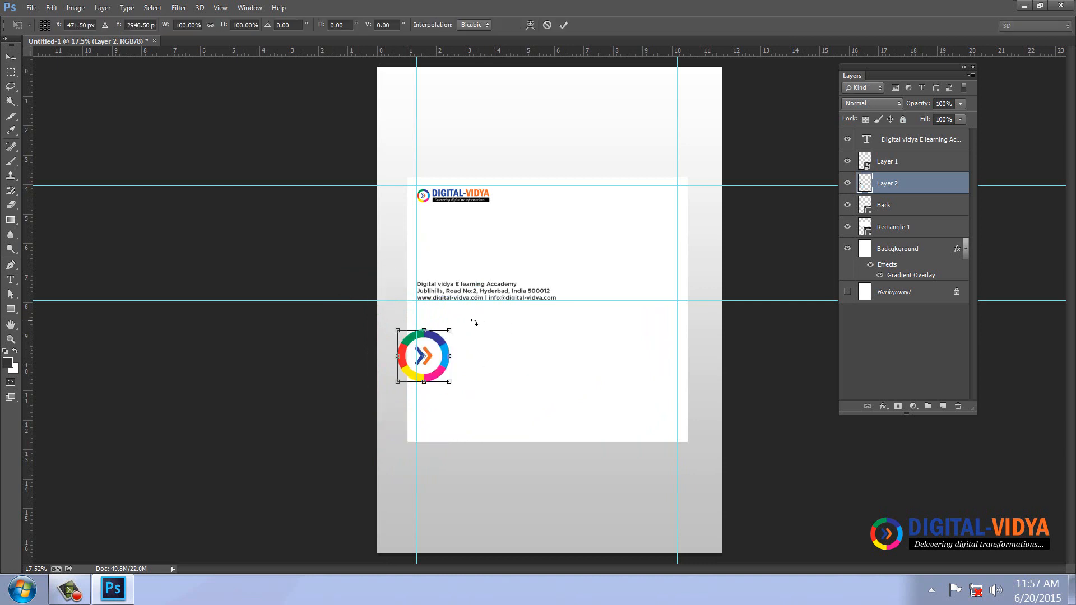
{"action": "left_click_drag", "start_coordinate": [452, 329], "coordinate": [466, 247]}
{"action": "left_click", "coordinate": [292, 24]}
{"action": "type", "text": "-30"}
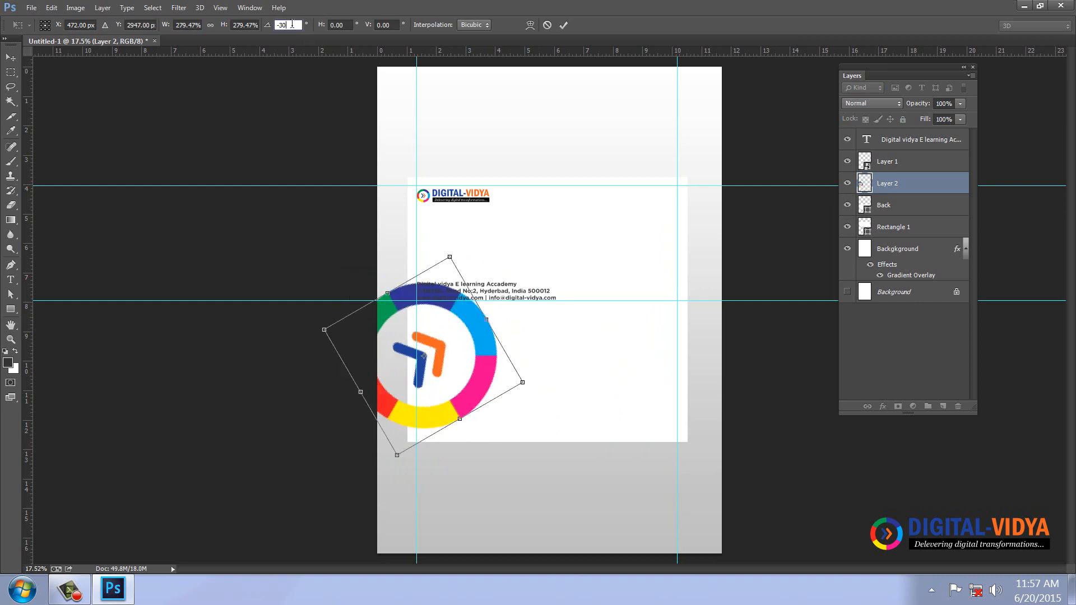
{"action": "left_click", "coordinate": [563, 25]}
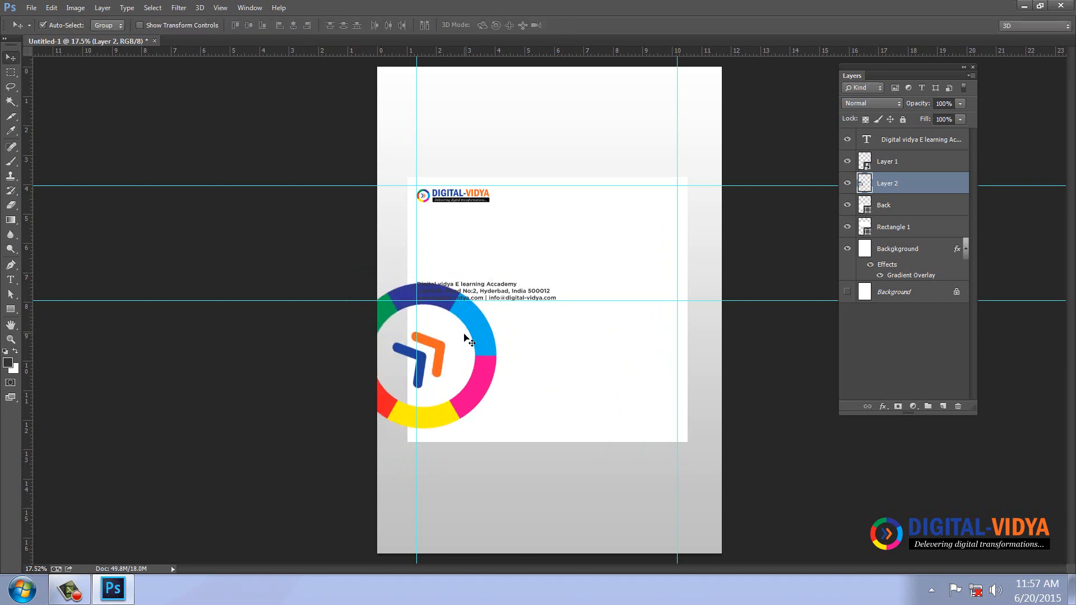
{"action": "left_click_drag", "start_coordinate": [480, 338], "coordinate": [489, 390]}
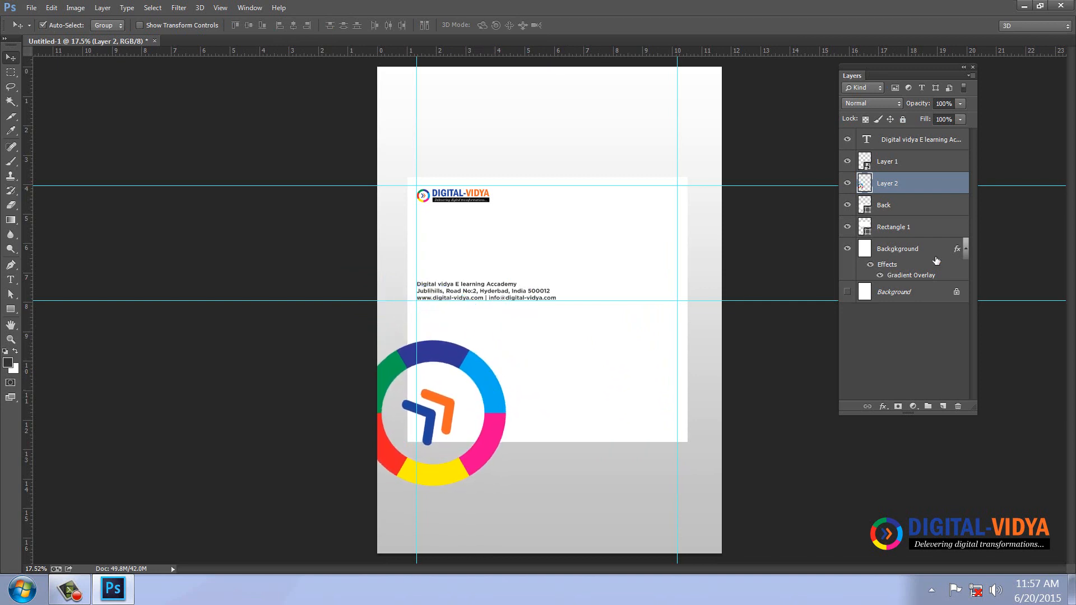
Mask the logo swirl to the card's lower white area and duplicate the Rectangle 1 layer.
{"action": "left_click", "coordinate": [866, 208], "text": "ctrl"}
{"action": "left_click", "coordinate": [898, 406]}
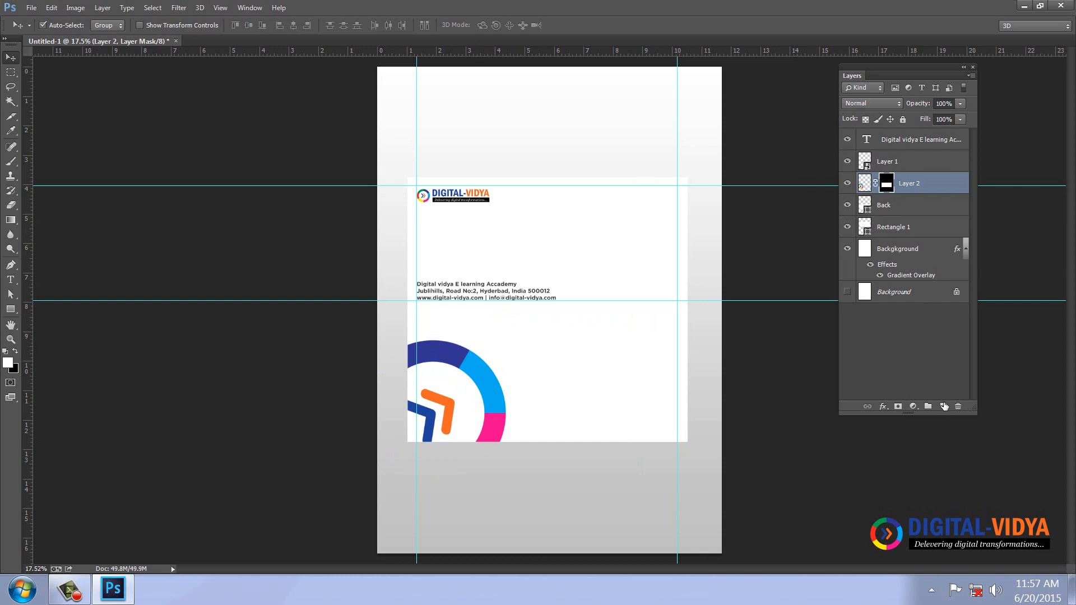
{"action": "left_click", "coordinate": [612, 242]}
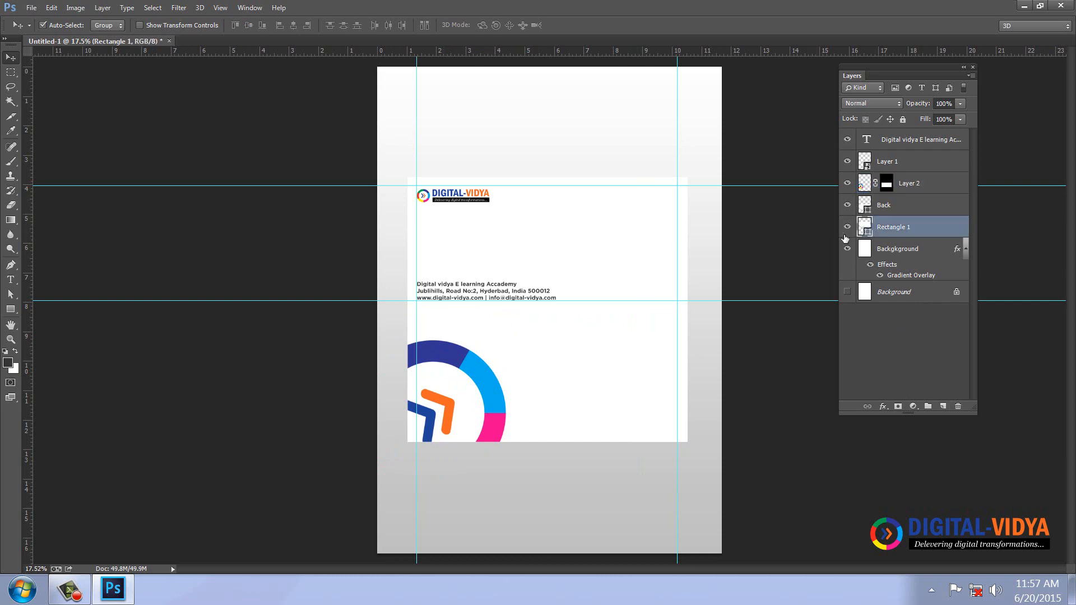
{"action": "key", "text": "ctrl+j"}
Rename the copied rectangle to top and fill it with the logo's sampled orange.
{"action": "double_click", "coordinate": [895, 228]}
{"action": "type", "text": "top"}
{"action": "key", "text": "Return"}
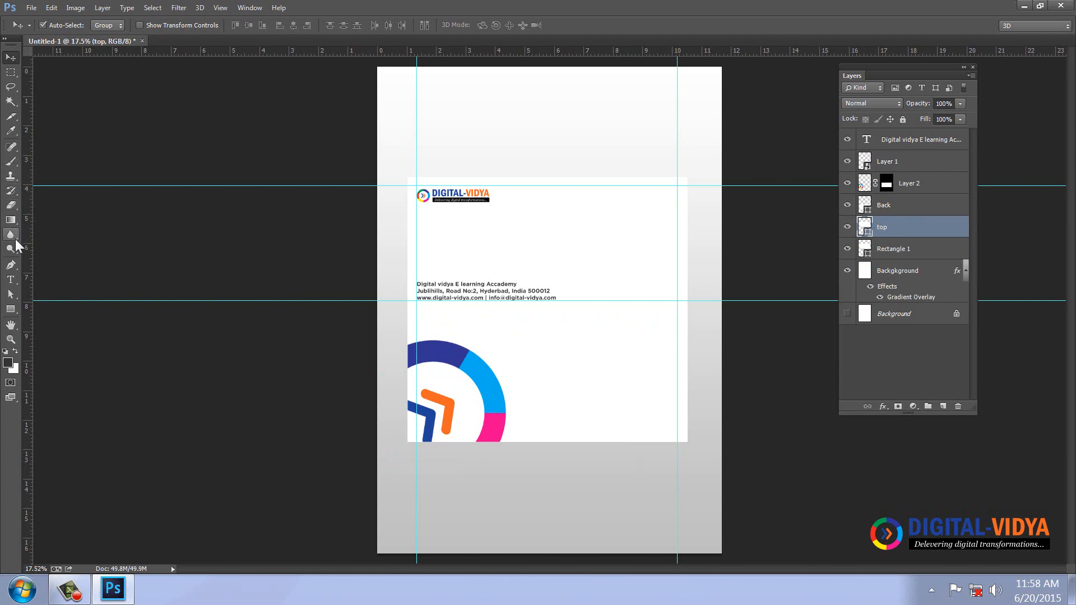
{"action": "key", "text": "i"}
{"action": "left_click", "coordinate": [453, 400]}
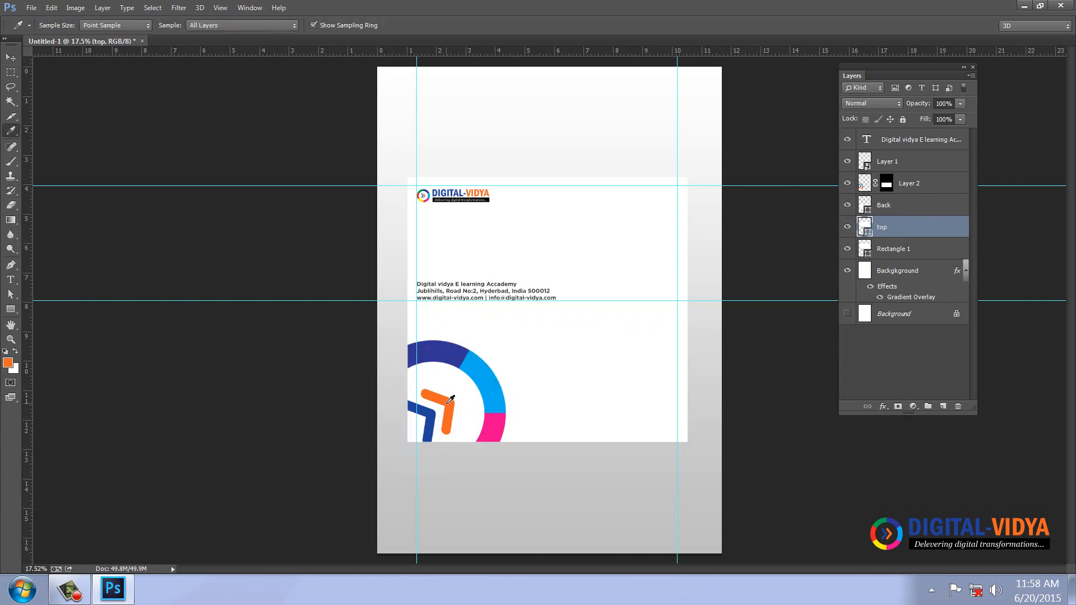
{"action": "key", "text": "alt+BackSpace"}
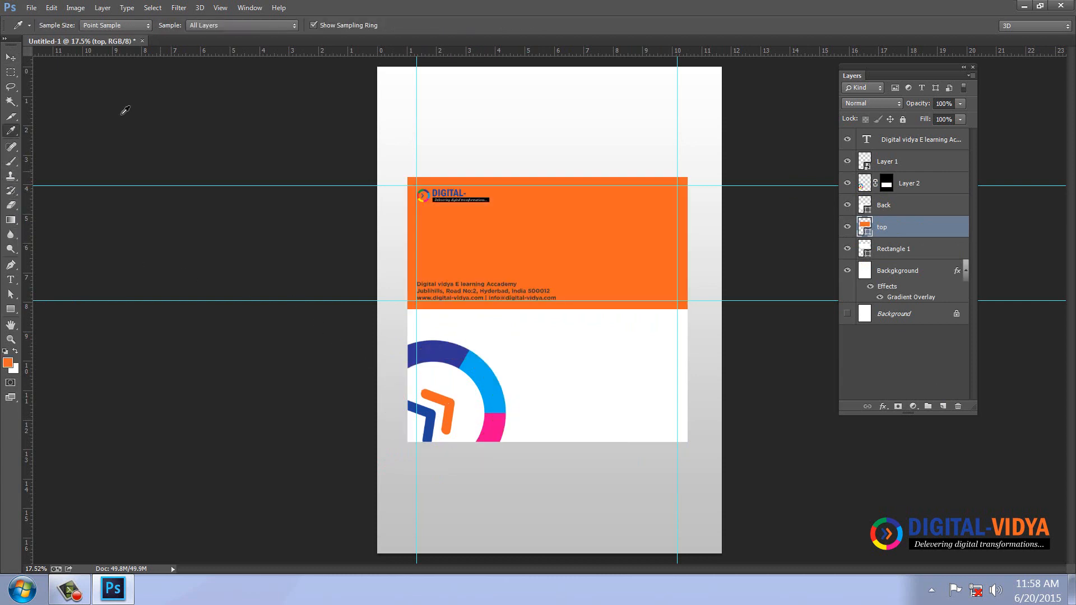
Move the orange rectangle to the card's top and shrink it into a thin band.
{"action": "left_click", "coordinate": [10, 58]}
{"action": "left_click_drag", "start_coordinate": [599, 238], "coordinate": [595, 110]}
{"action": "key", "text": "ctrl+t"}
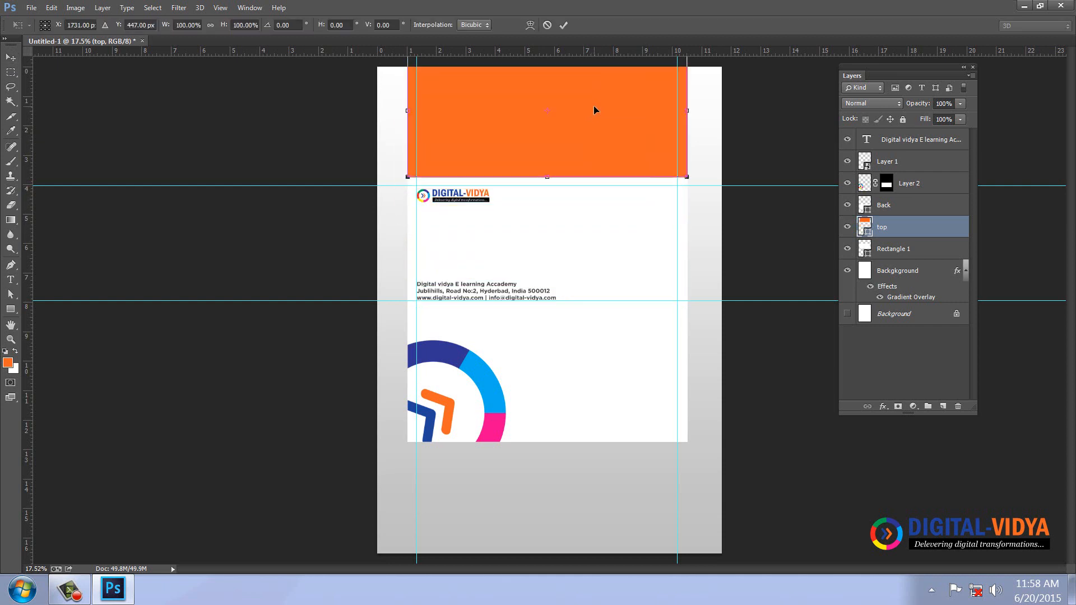
{"action": "key", "text": "ctrl+minus"}
{"action": "left_click_drag", "start_coordinate": [552, 59], "coordinate": [548, 157]}
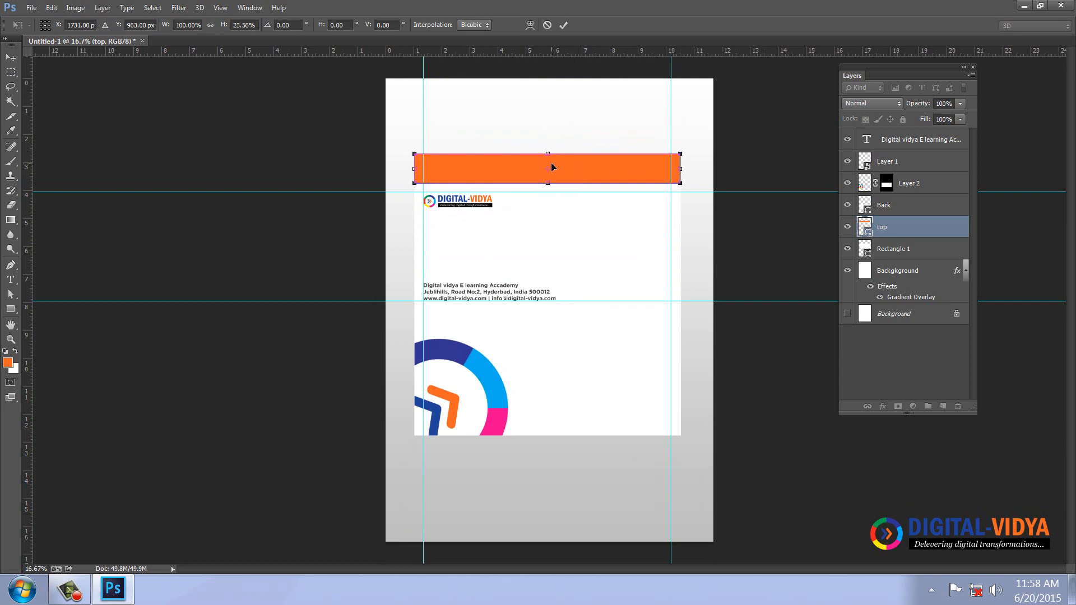
{"action": "key", "text": "Return"}
{"action": "key", "text": "ctrl+plus"}
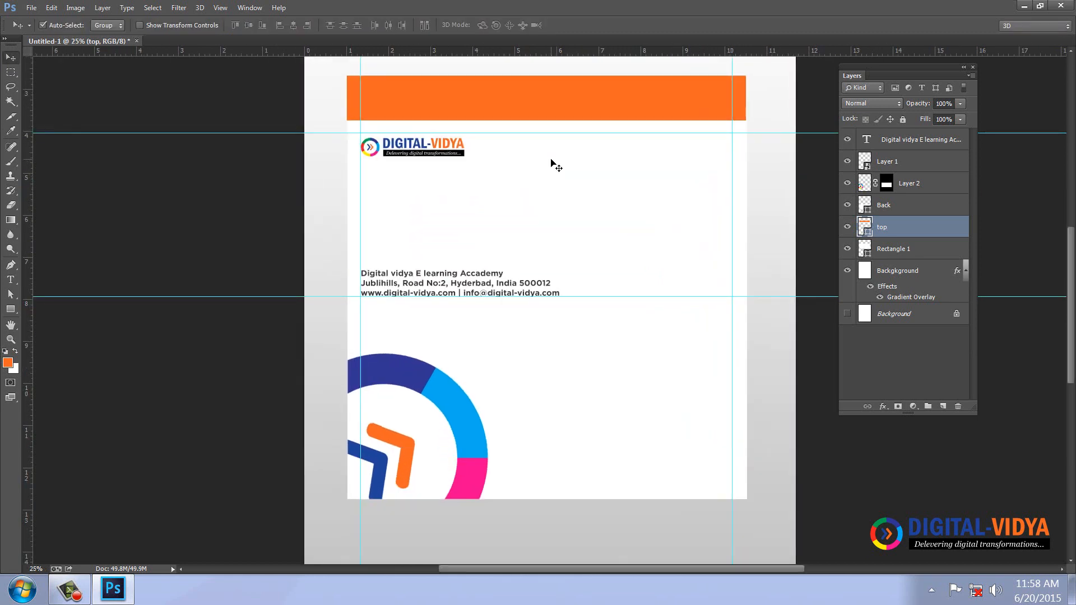
{"action": "scroll", "coordinate": [443, 134], "scroll_direction": "up", "scroll_amount": 3}
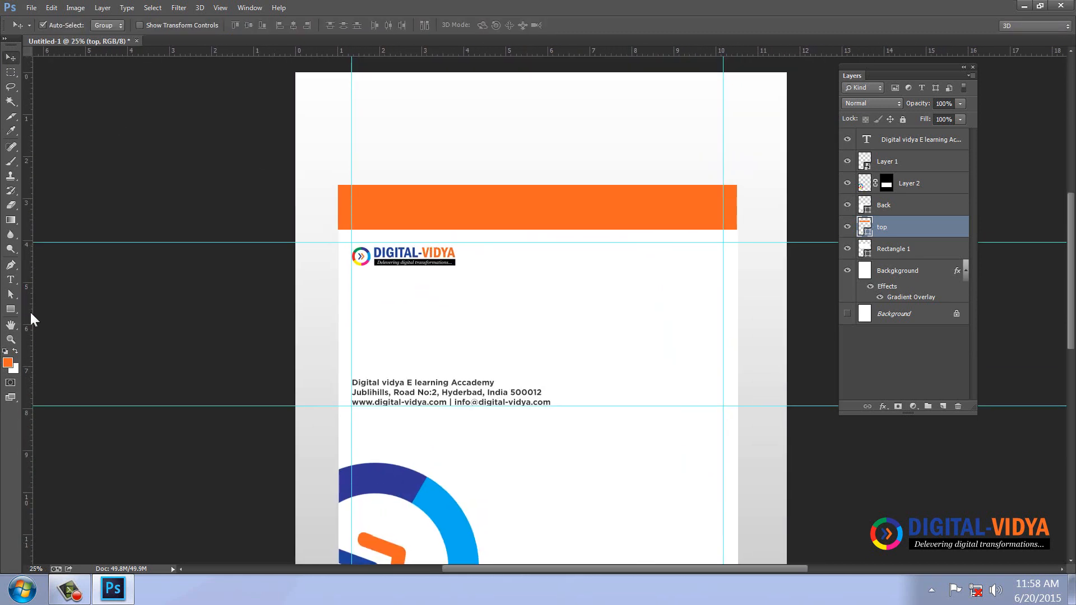
{"action": "left_click", "coordinate": [11, 294]}
{"action": "left_click", "coordinate": [52, 303]}
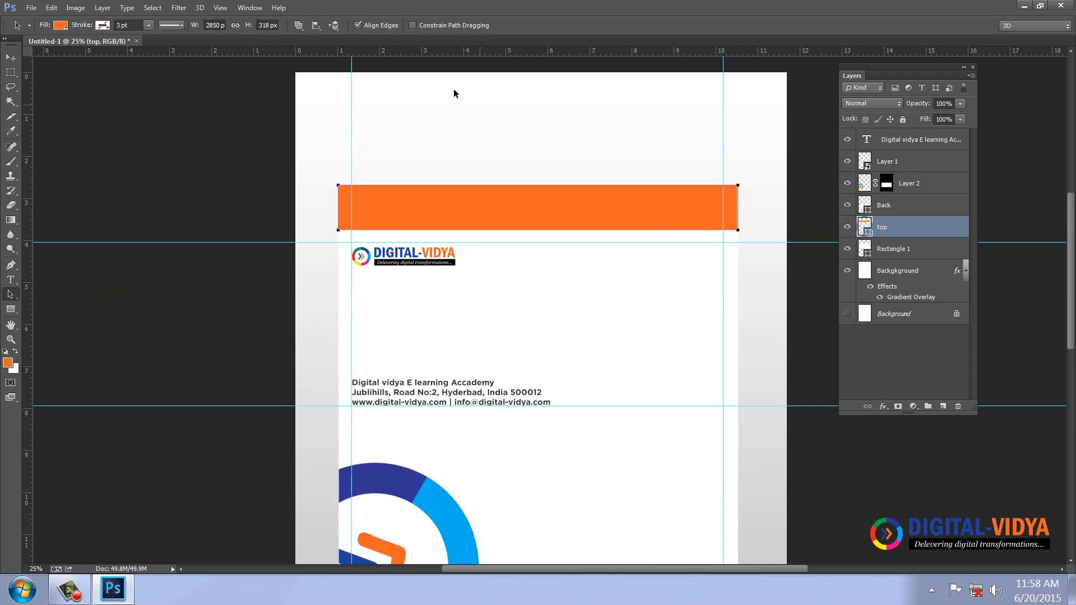
In the band's Properties, try a 250 px radius on all corners, then undo it.
{"action": "left_click", "coordinate": [260, 12]}
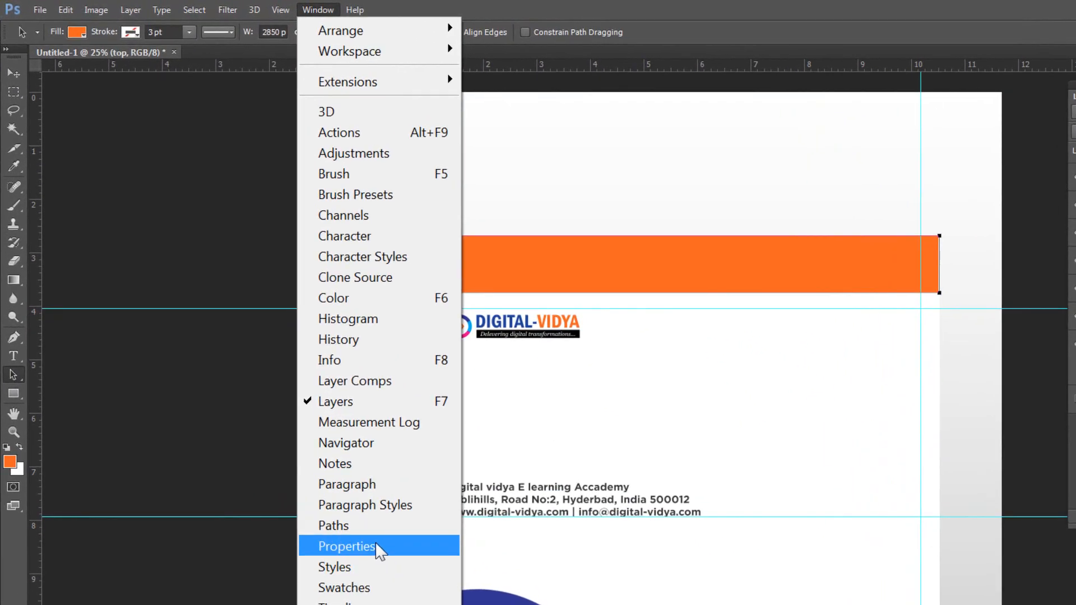
{"action": "left_click", "coordinate": [292, 390]}
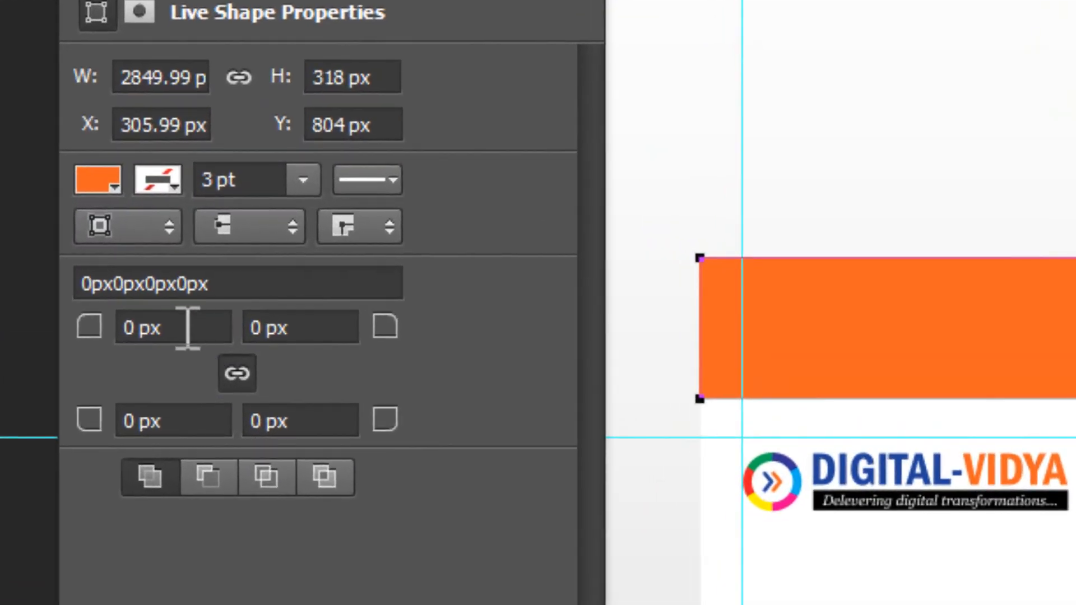
{"action": "left_click", "coordinate": [217, 265]}
{"action": "type", "text": "15"}
{"action": "key", "text": "BackSpace"}
{"action": "key", "text": "BackSpace"}
{"action": "type", "text": "250"}
{"action": "key", "text": "Return"}
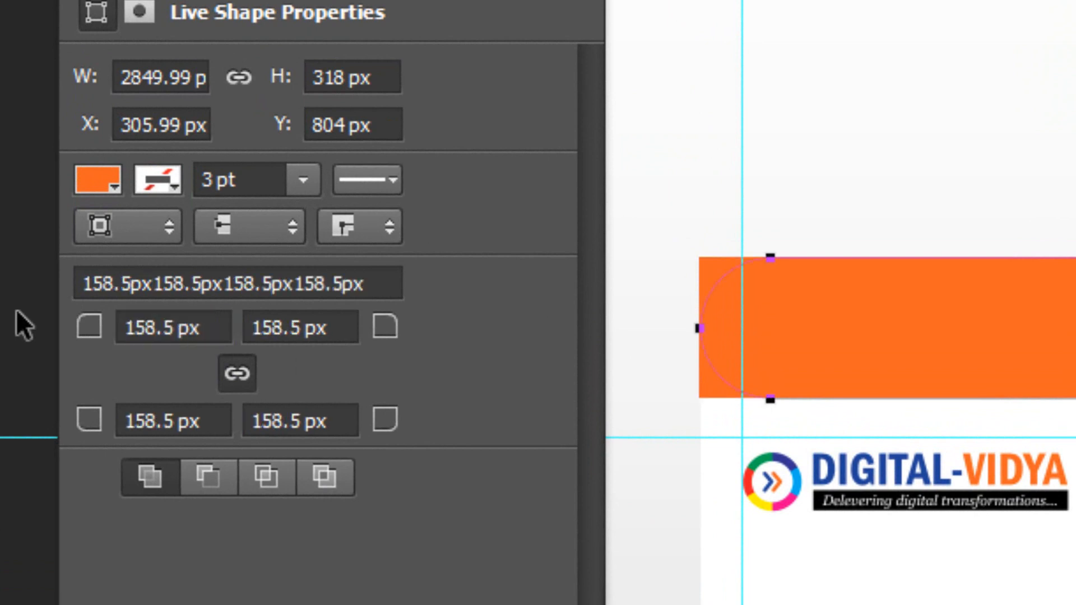
{"action": "key", "text": "ctrl+z"}
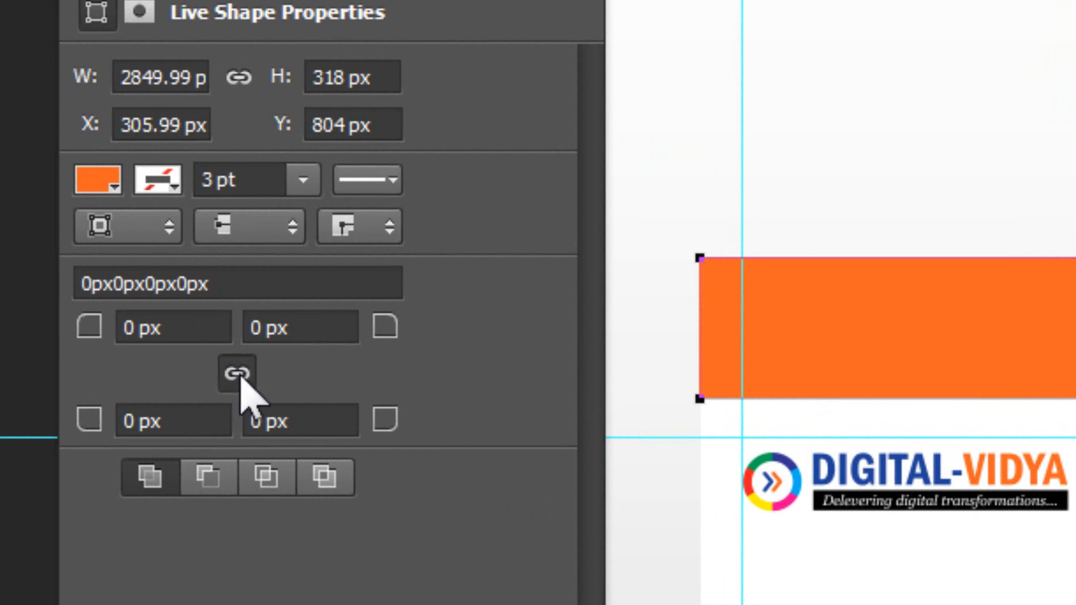
Round only the band's top-left and top-right corners at 250 px.
{"action": "left_click", "coordinate": [88, 329]}
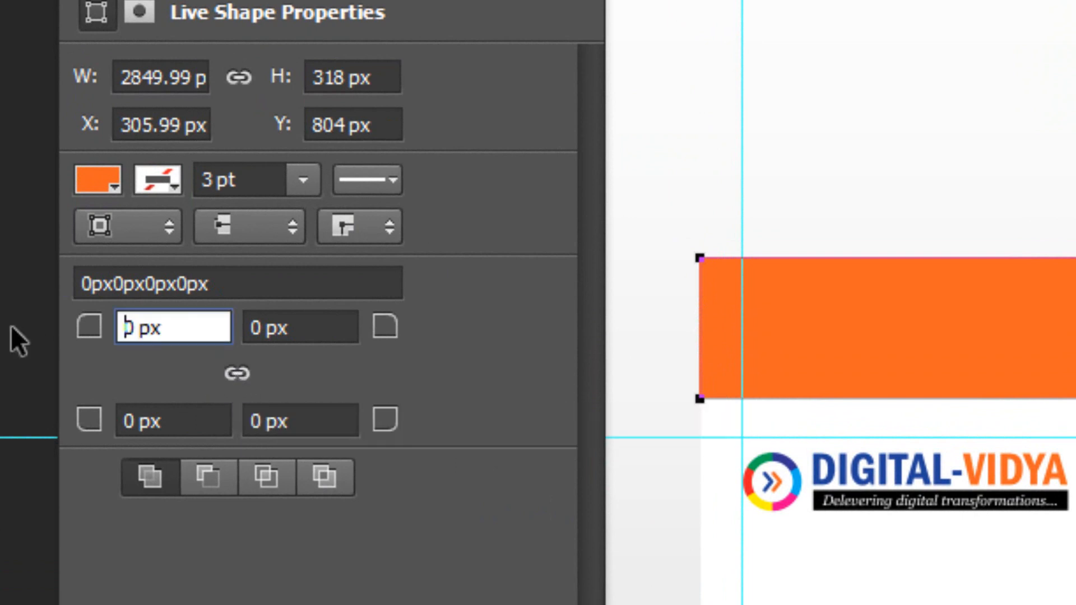
{"action": "type", "text": "25"}
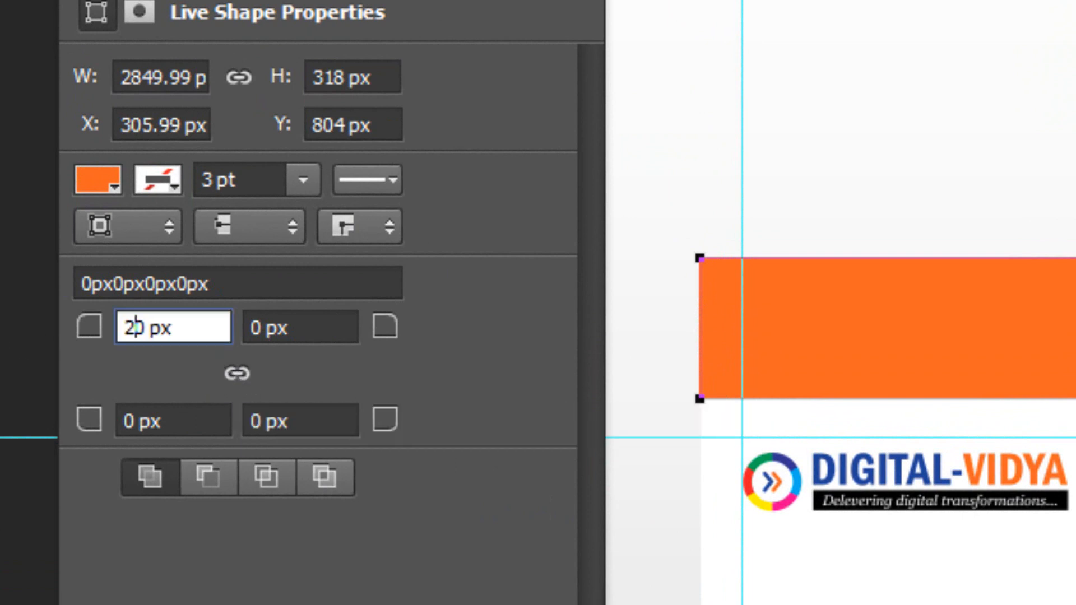
{"action": "key", "text": "Return"}
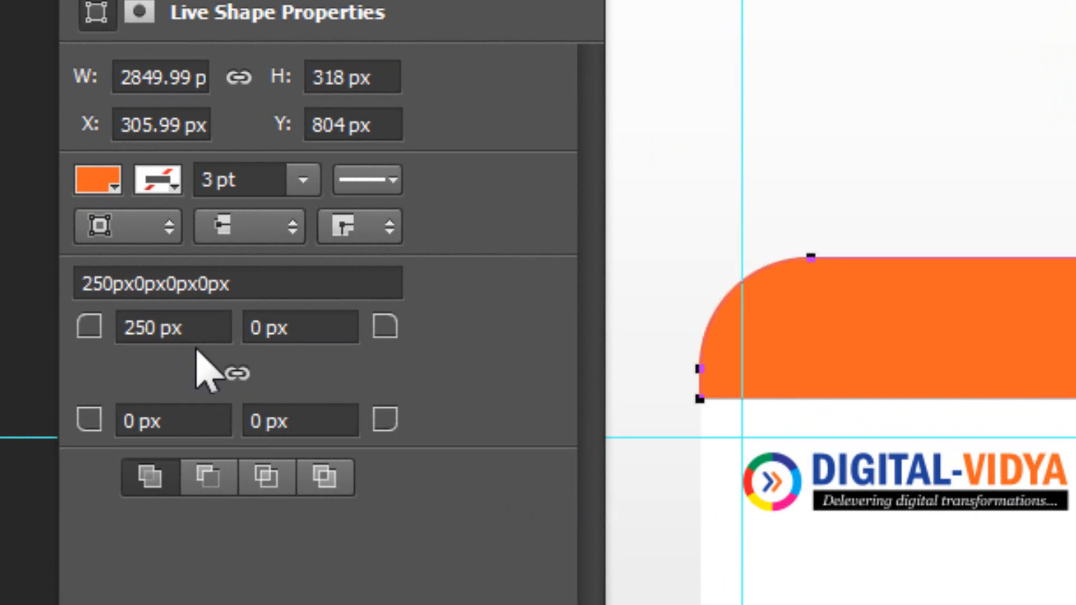
{"action": "left_click", "coordinate": [320, 314]}
{"action": "type", "text": "250"}
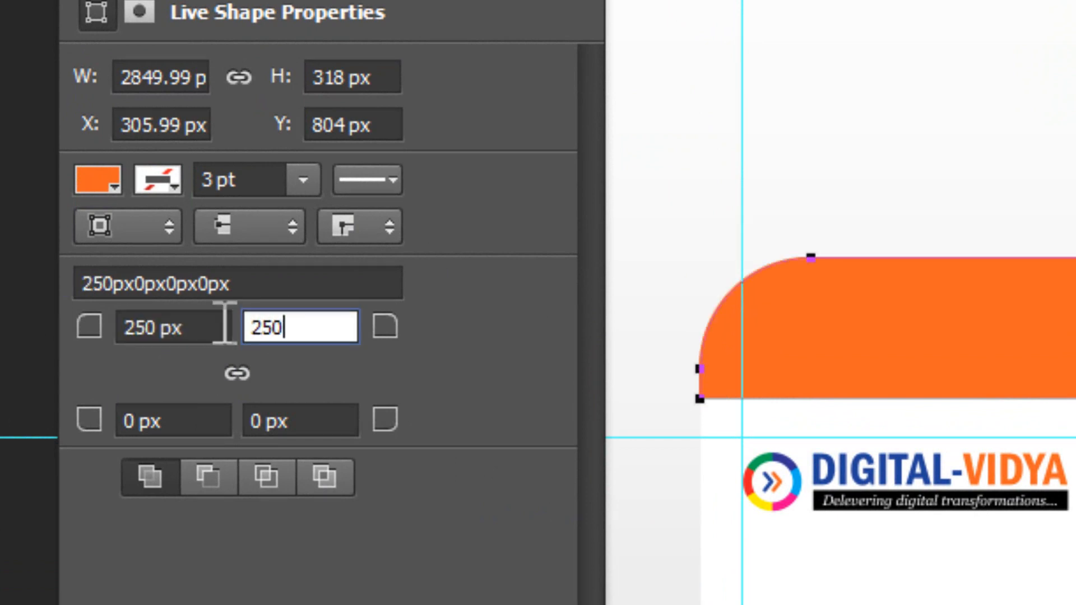
{"action": "key", "text": "Return"}
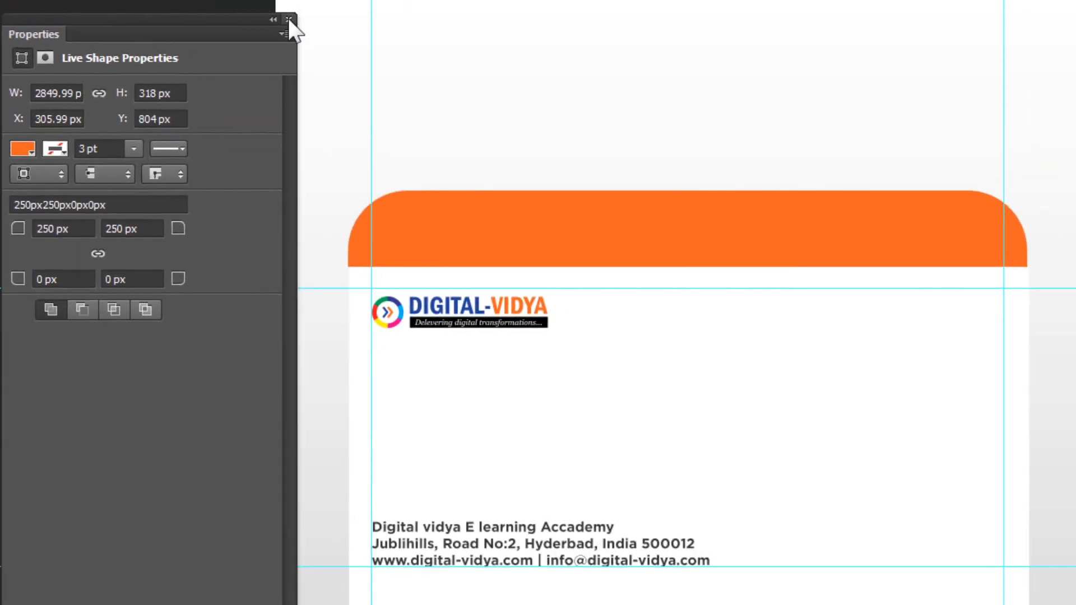
{"action": "left_click", "coordinate": [290, 19]}
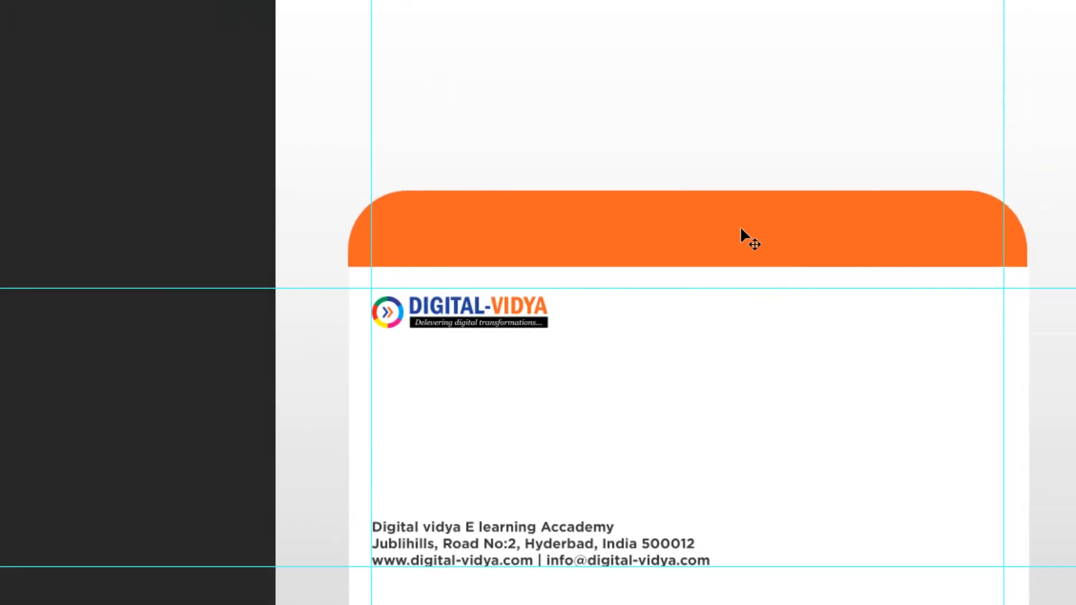
{"action": "left_click_drag", "start_coordinate": [740, 423], "coordinate": [742, 274]}
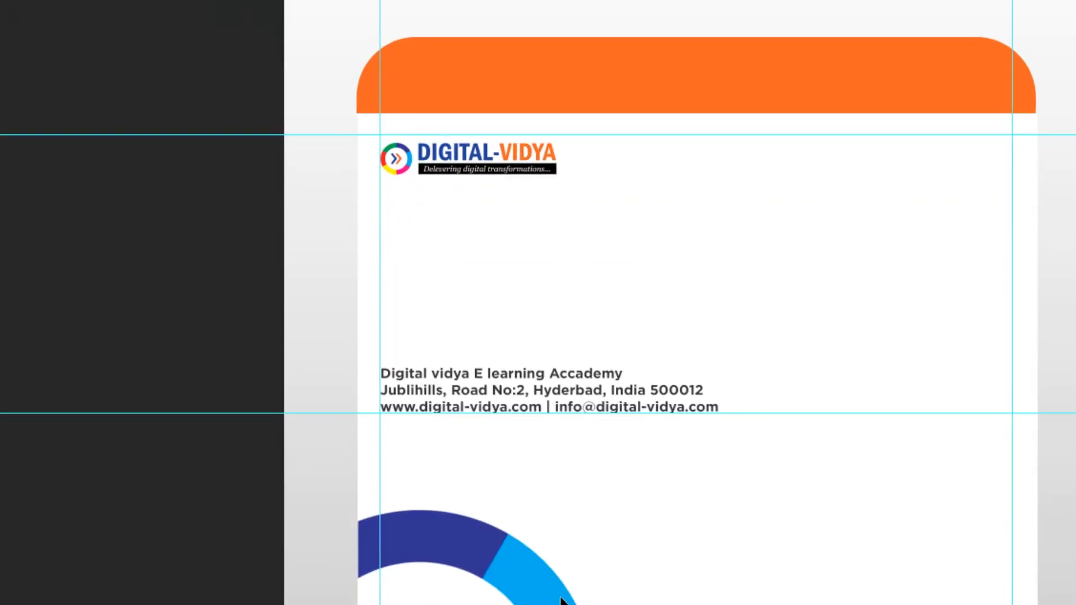